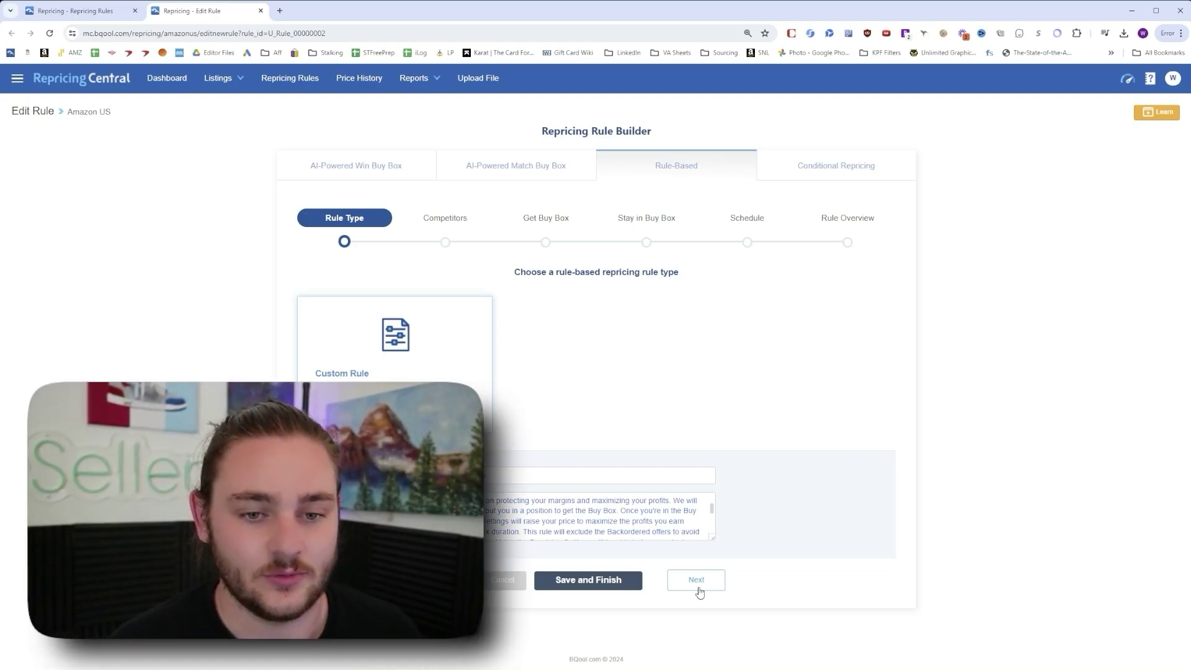
Advance the custom rule to the Competitors stage and review the price choices to compete with and the selectable competitor types
click(698, 589)
scroll(528, 373, down, 2)
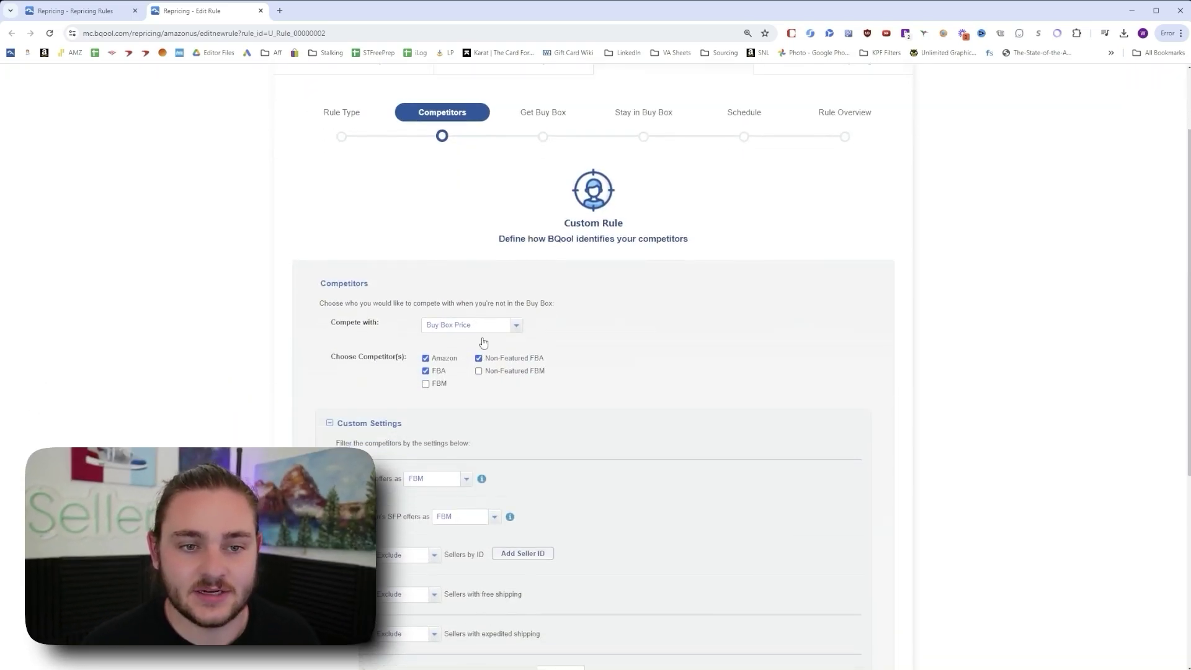
scroll(566, 279, down, 1)
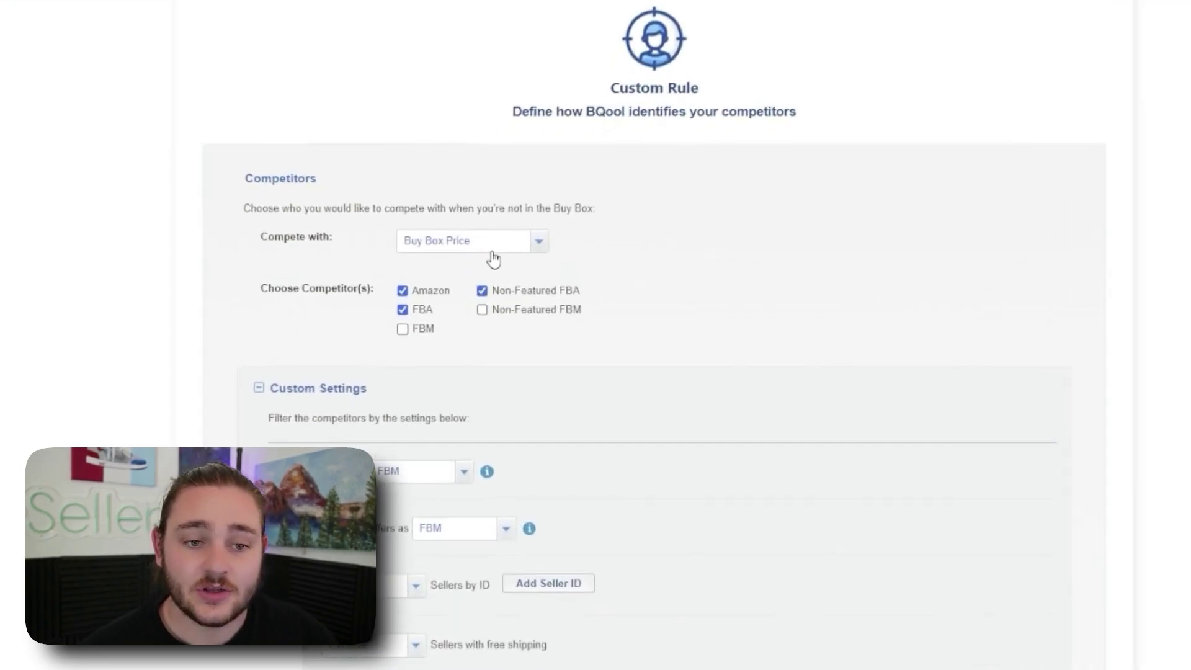
click(494, 248)
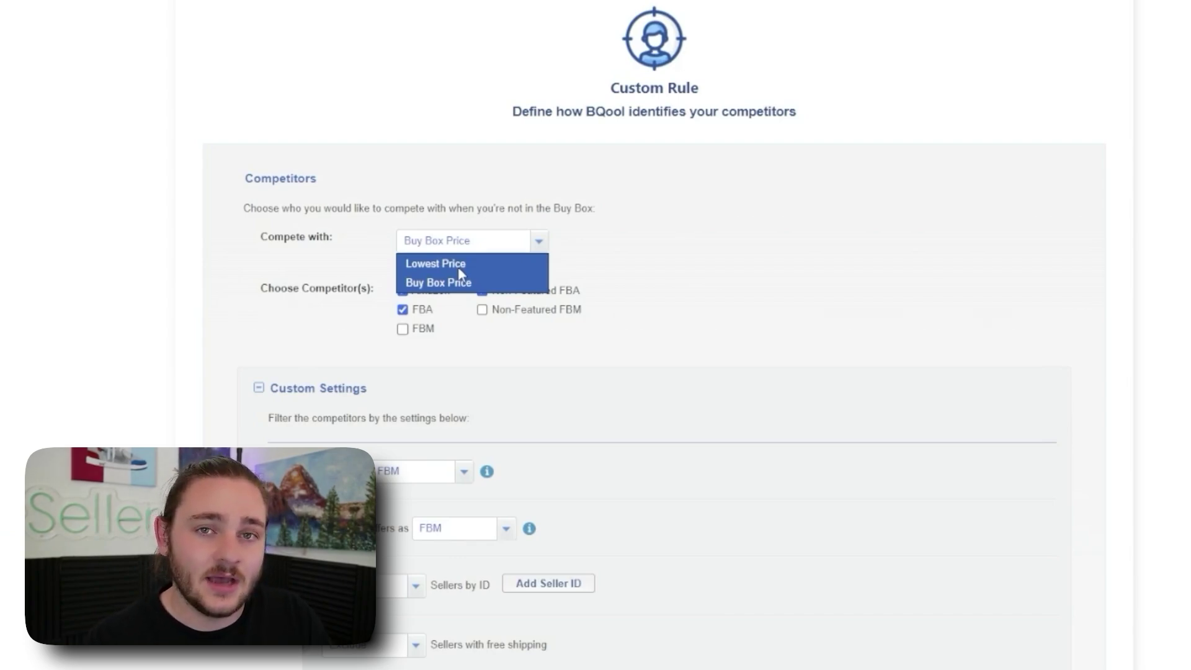
click(623, 273)
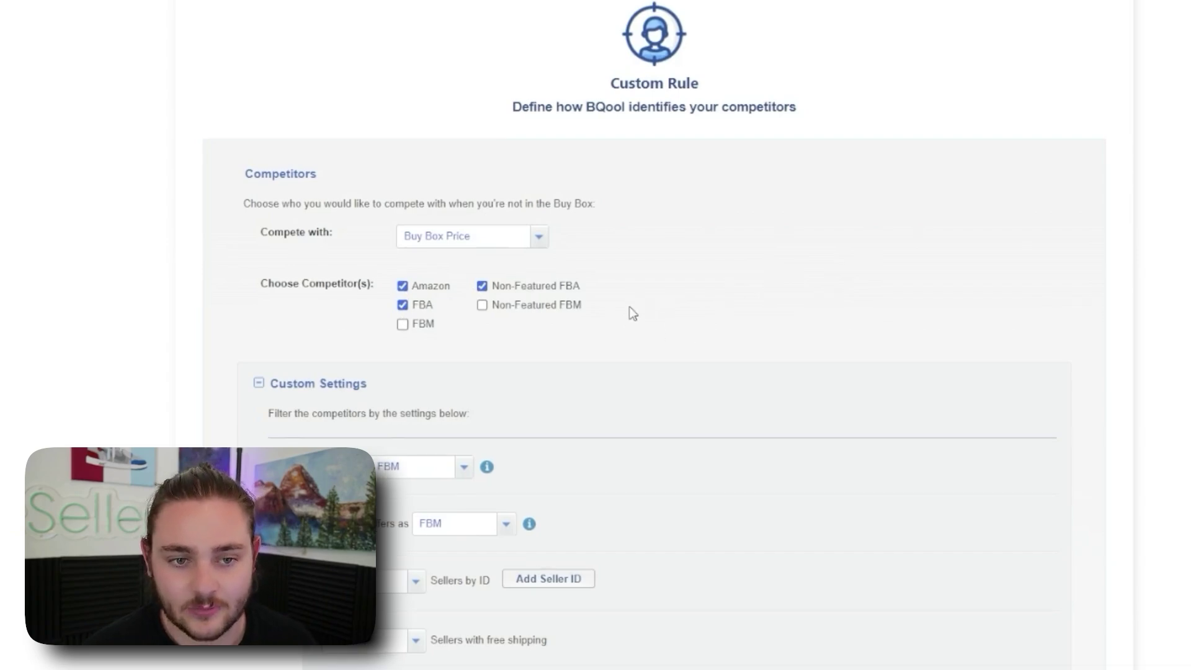
scroll(643, 308, down, 1)
scroll(646, 311, up, 1)
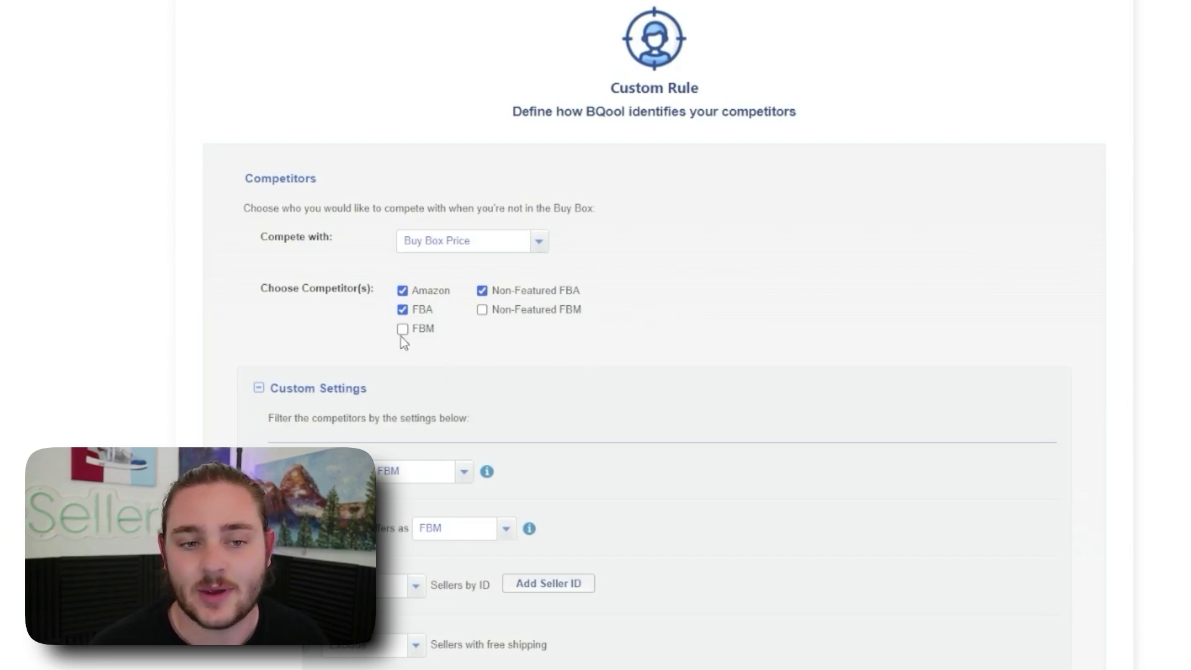
scroll(612, 376, down, 1)
scroll(612, 376, up, 1)
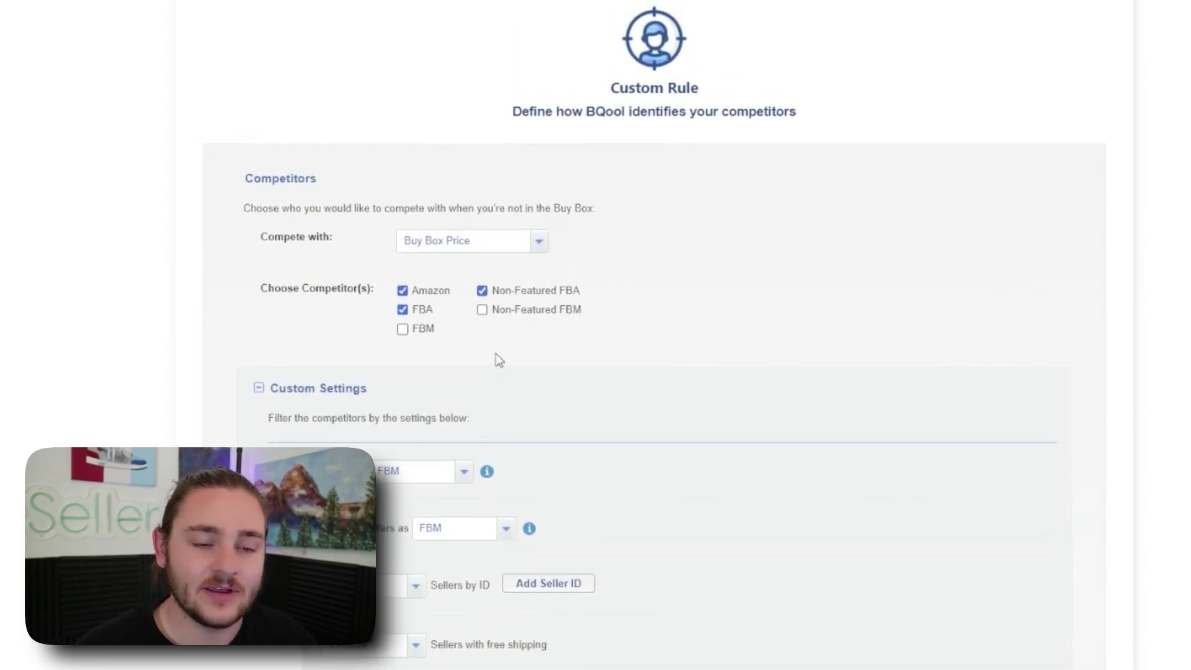
scroll(500, 360, up, 1)
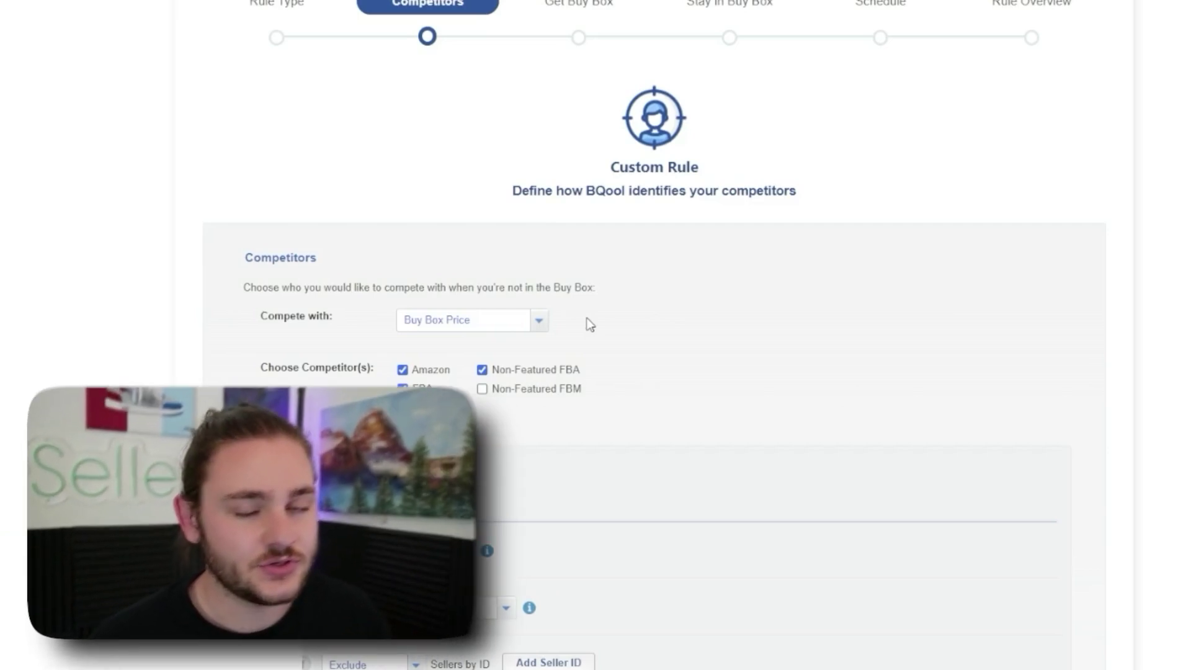
scroll(590, 325, down, 1)
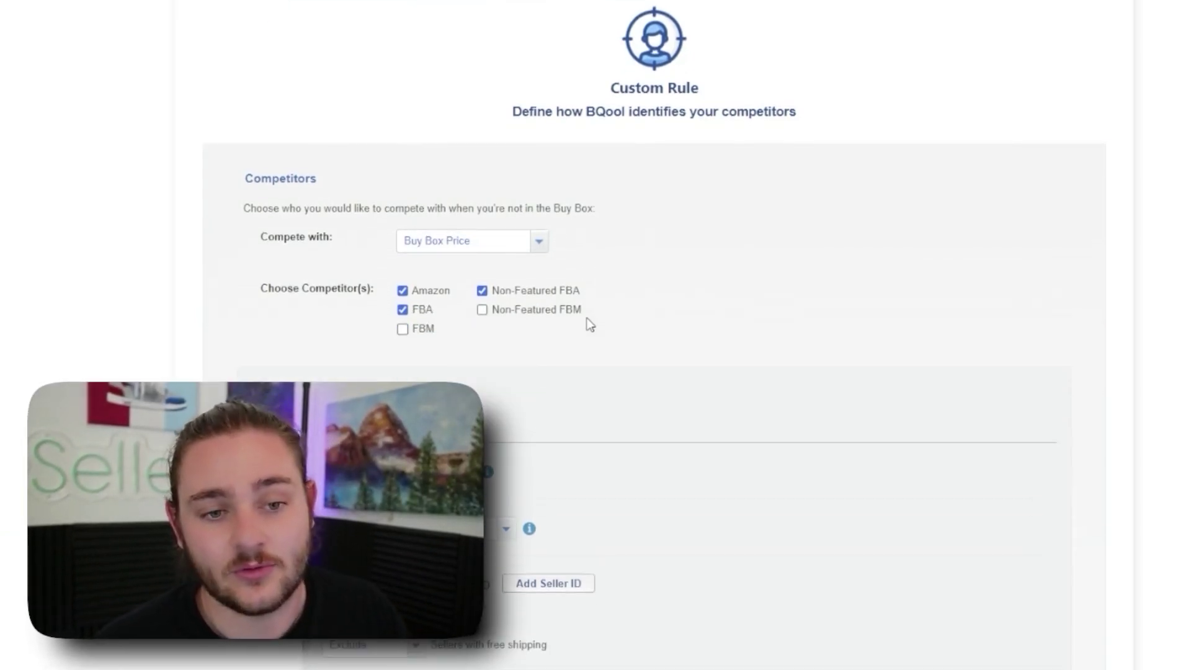
Examine the competitor filters in Custom Settings, including the feedback rating, feedback count and backordered product exclusions
scroll(588, 335, down, 3)
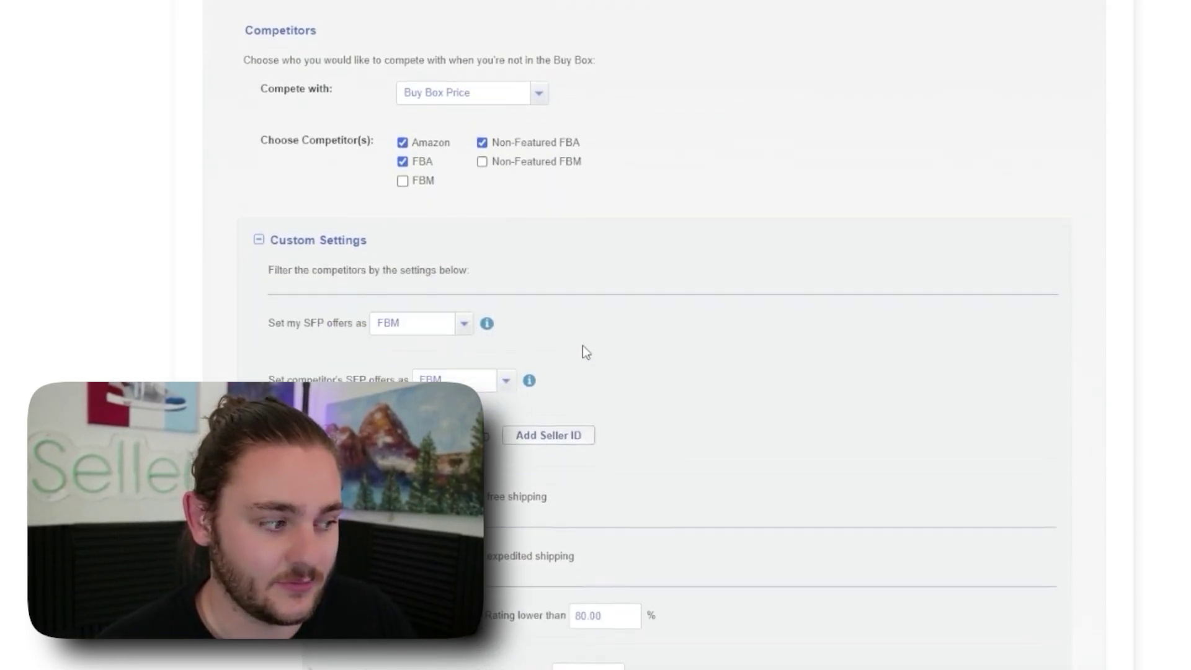
scroll(583, 348, down, 3)
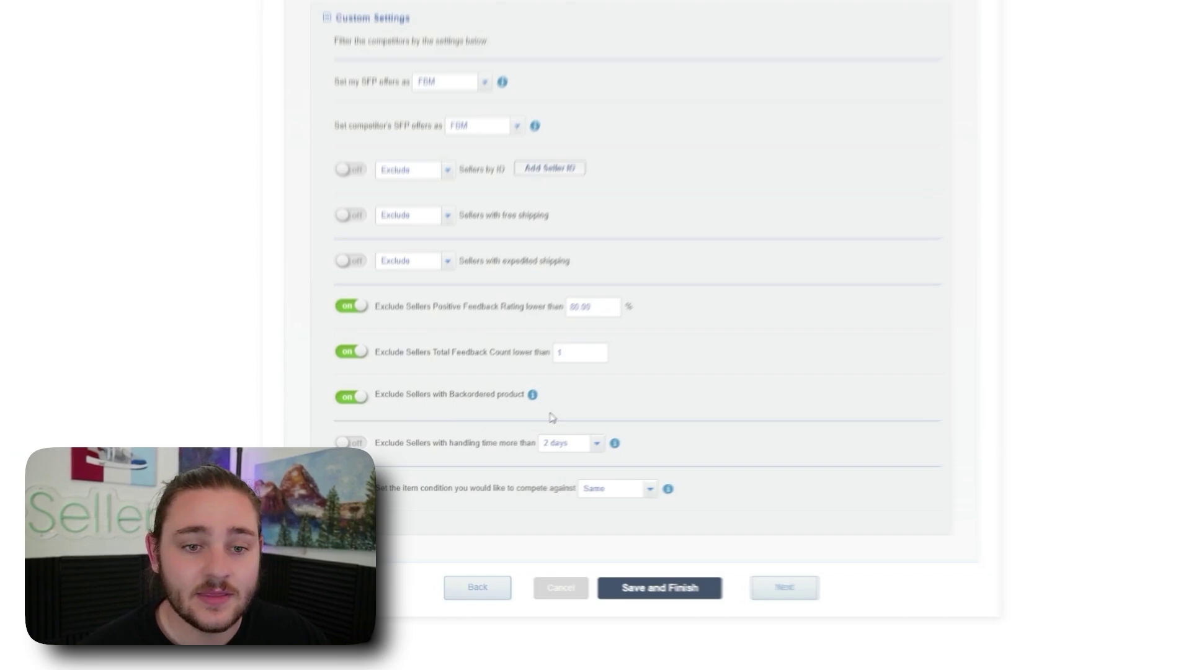
drag(649, 253, 590, 255)
click(629, 318)
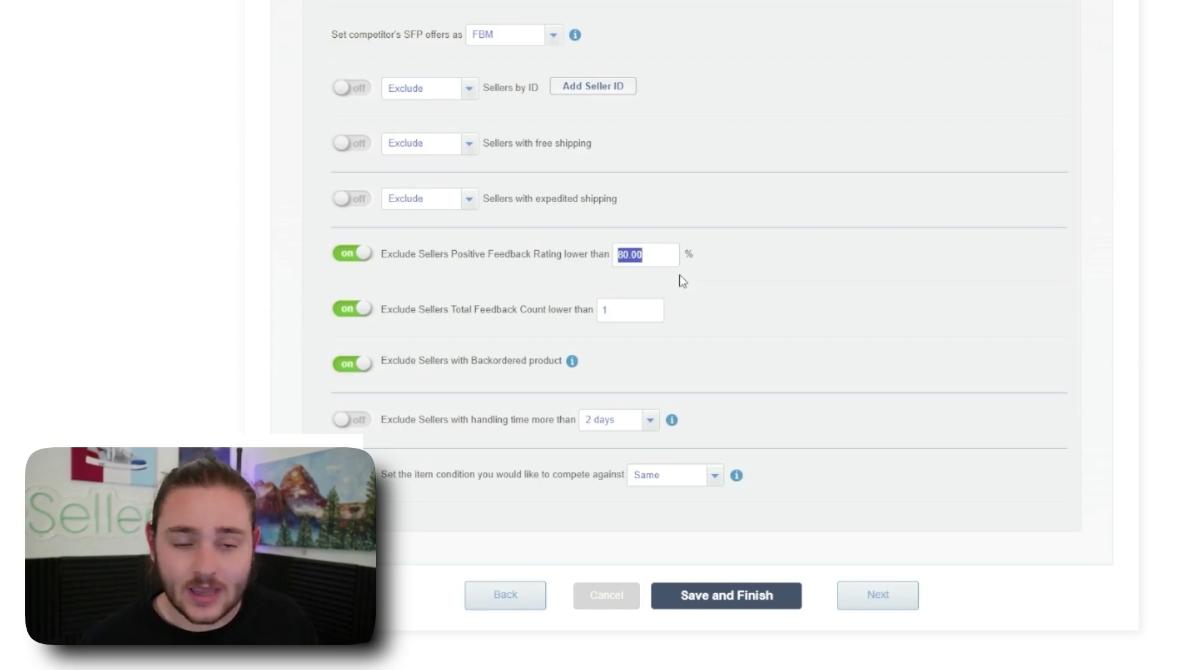
click(644, 316)
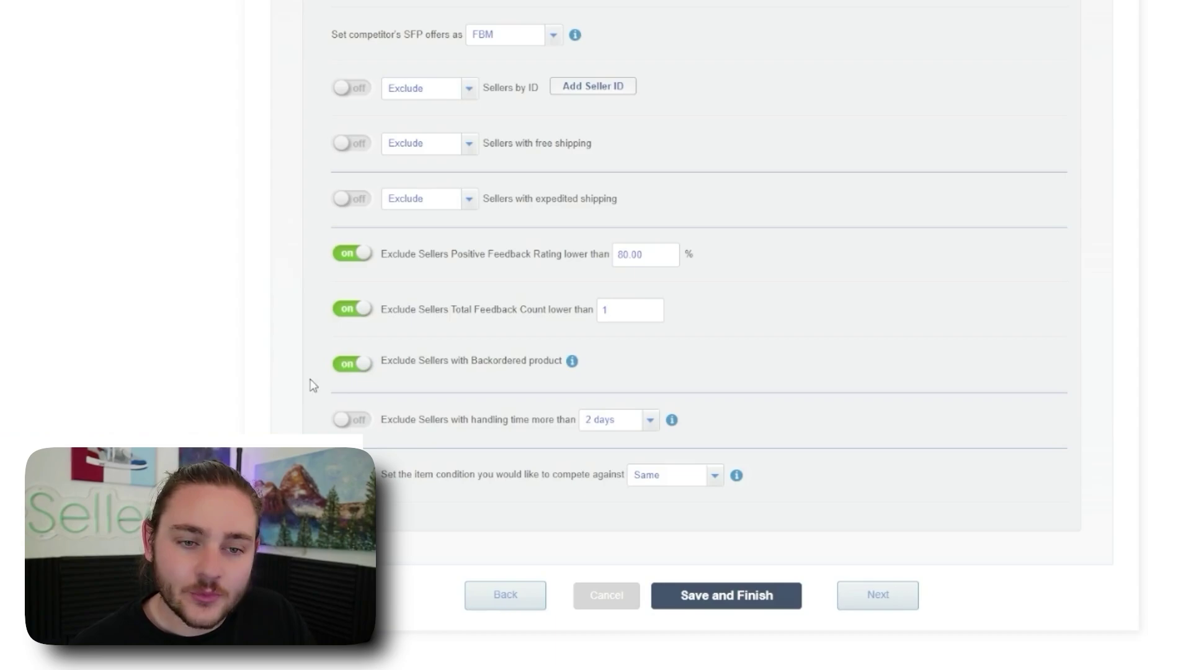
drag(386, 360, 604, 362)
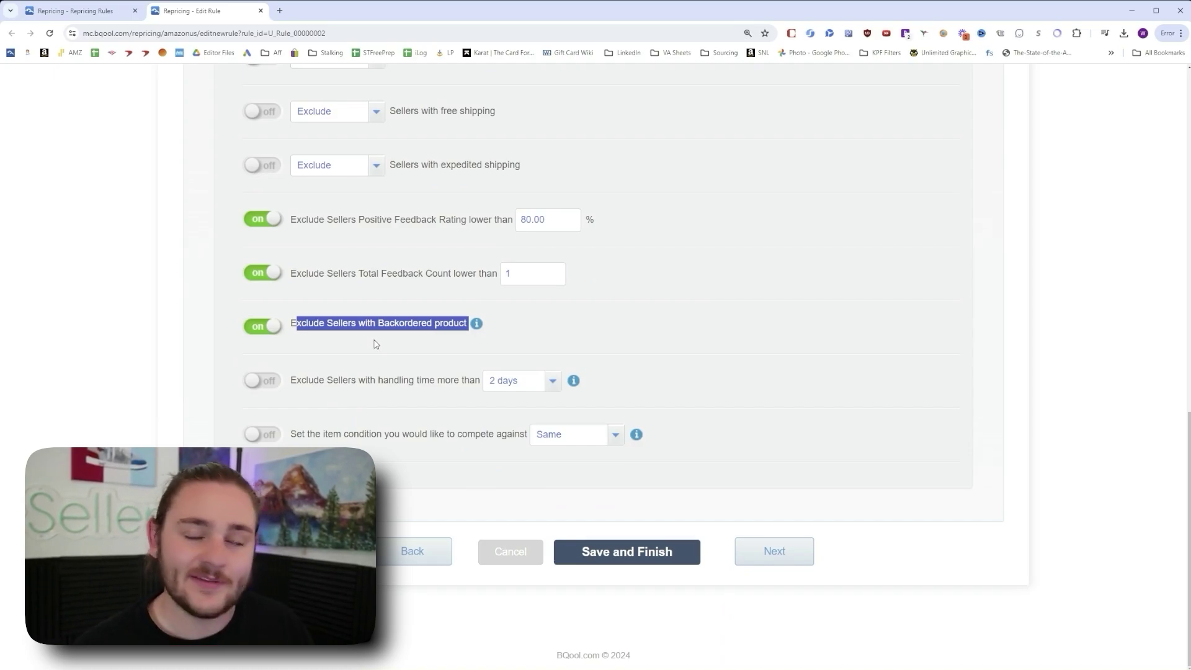
click(329, 323)
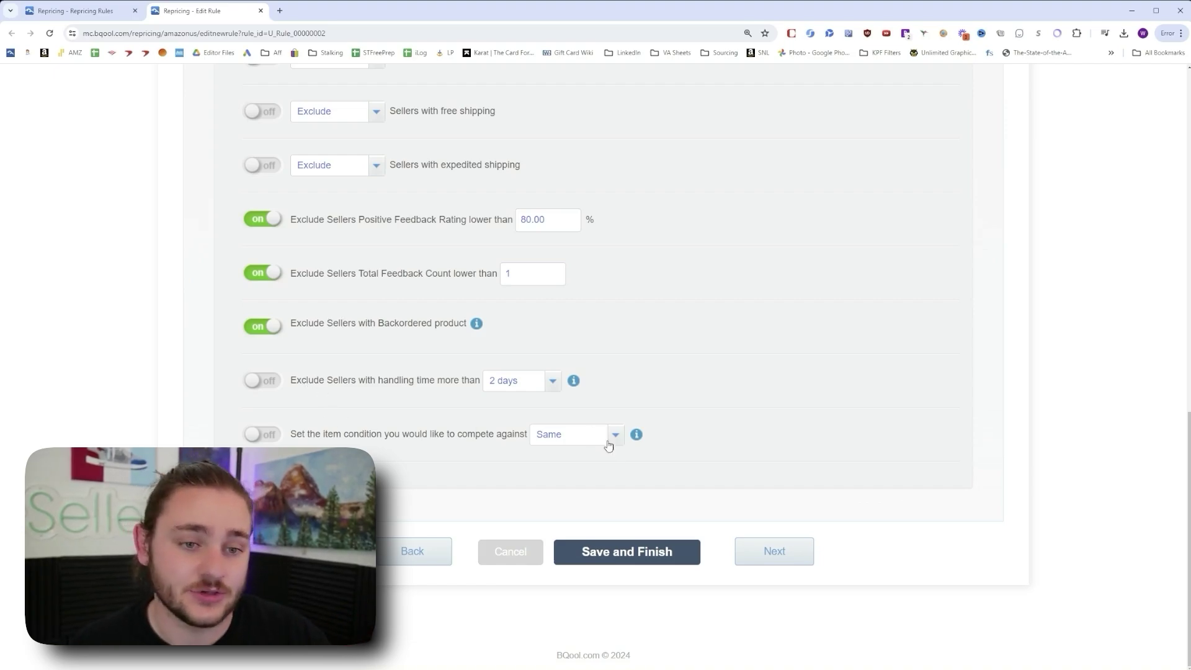
Advance the rule to the Get Buy Box stage and review the setting for a Buy Box winner above the min price
click(774, 551)
scroll(614, 501, down, 2)
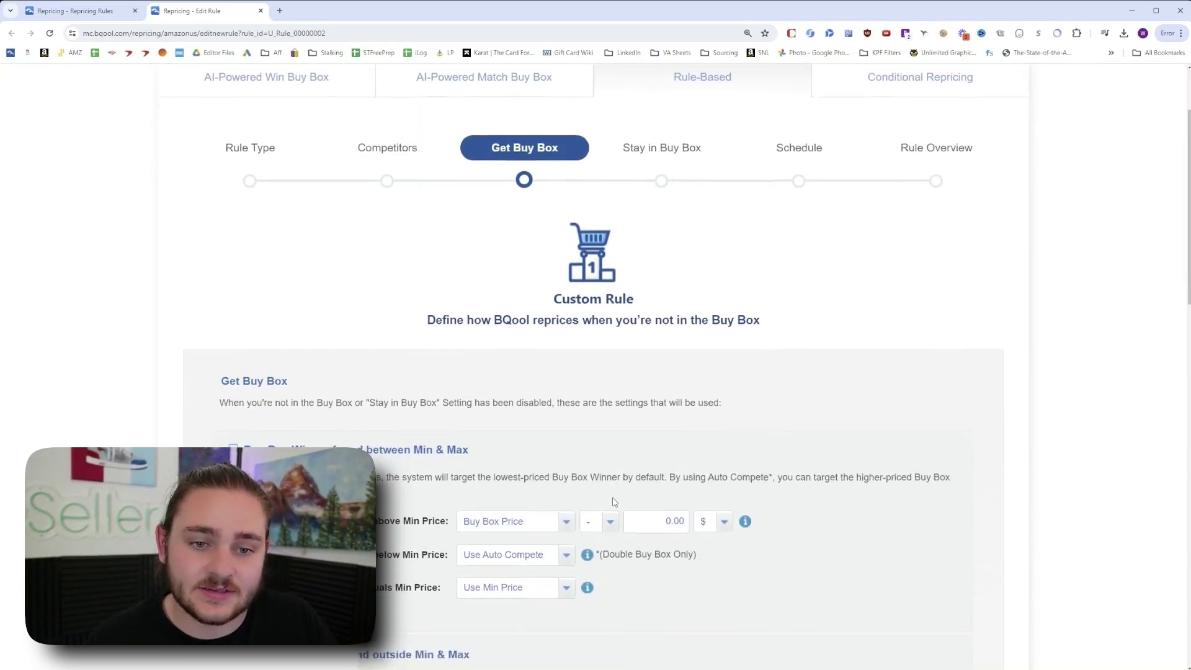
scroll(614, 502, down, 5)
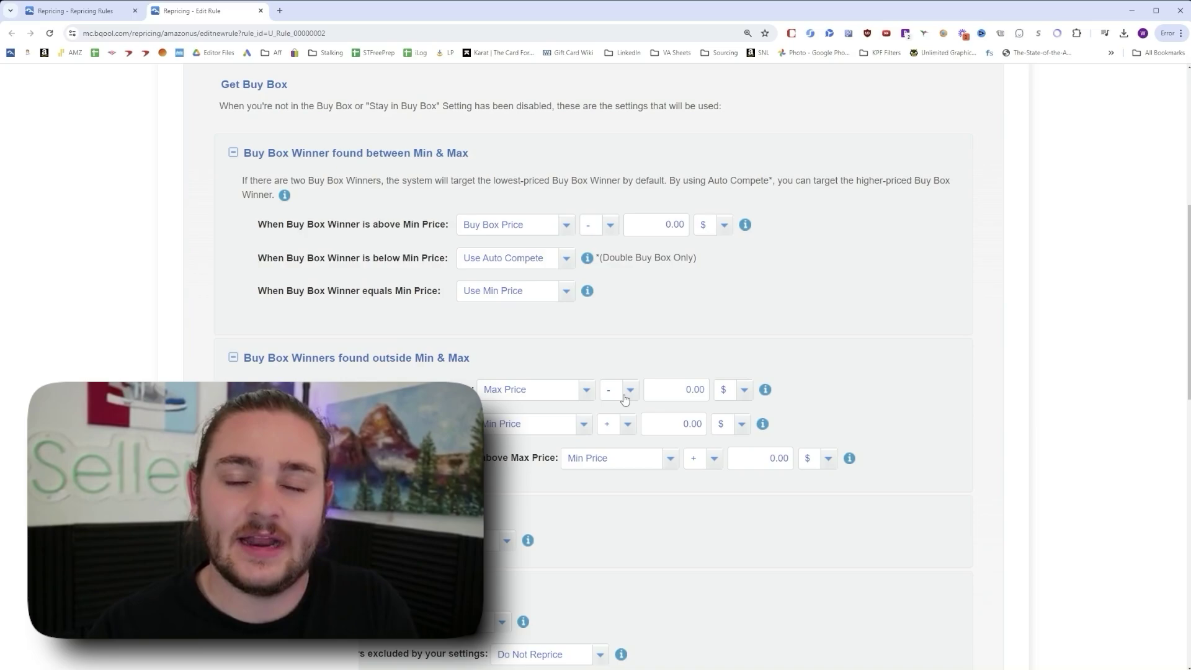
scroll(625, 399, up, 1)
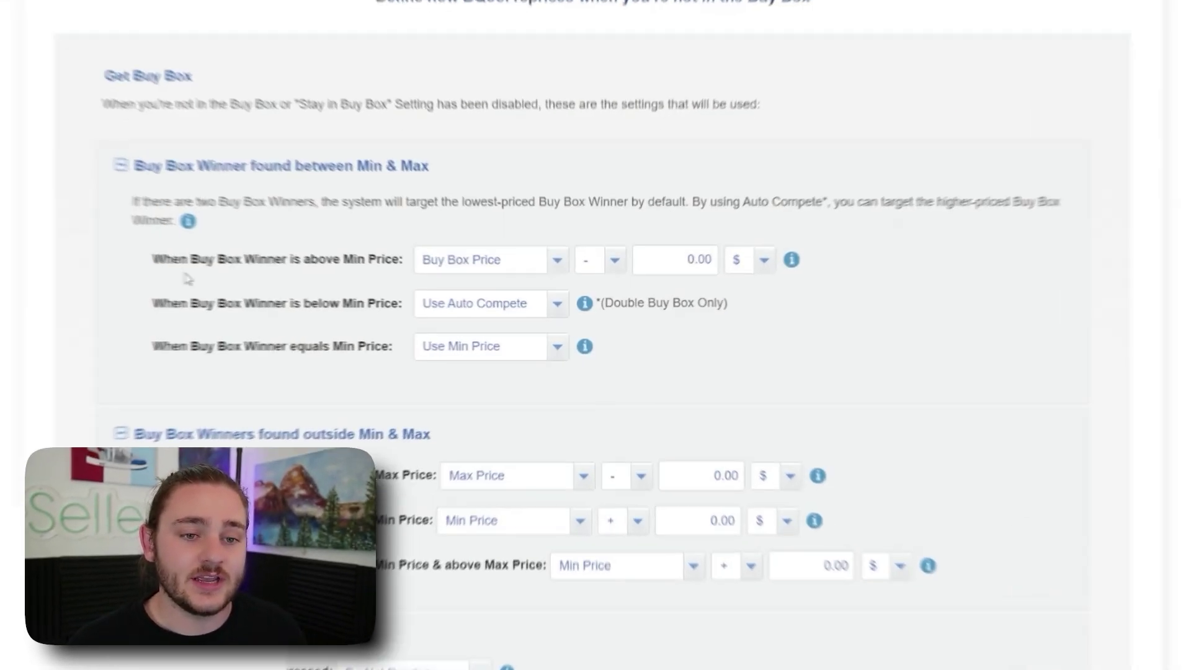
drag(258, 277, 422, 283)
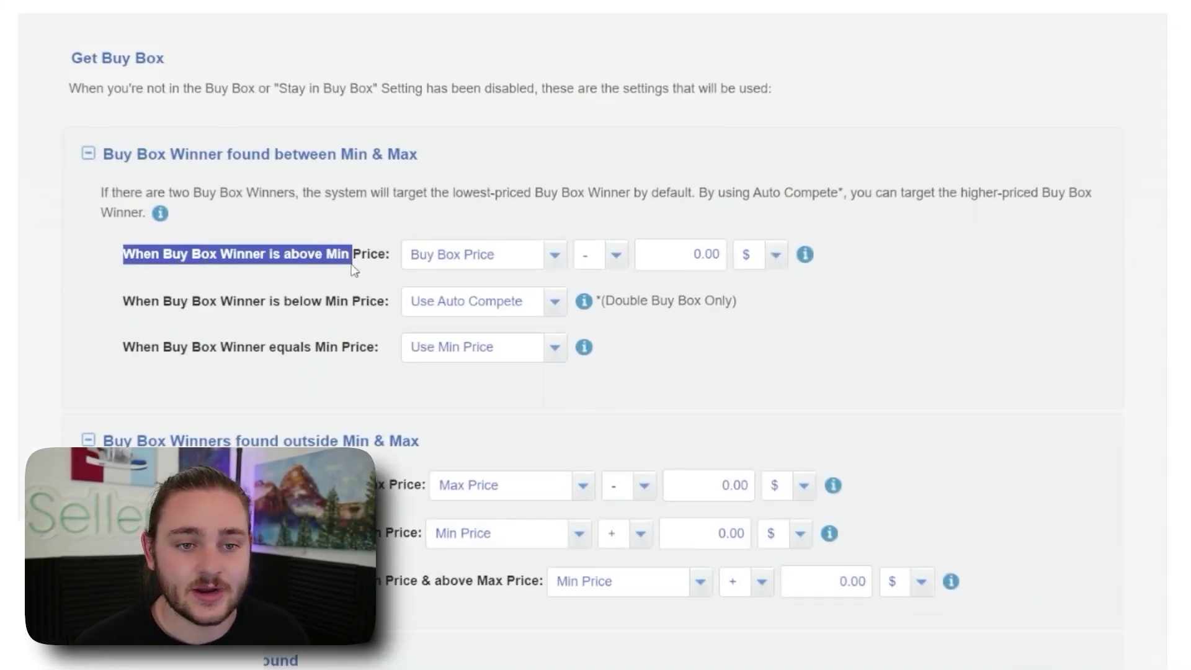
click(349, 271)
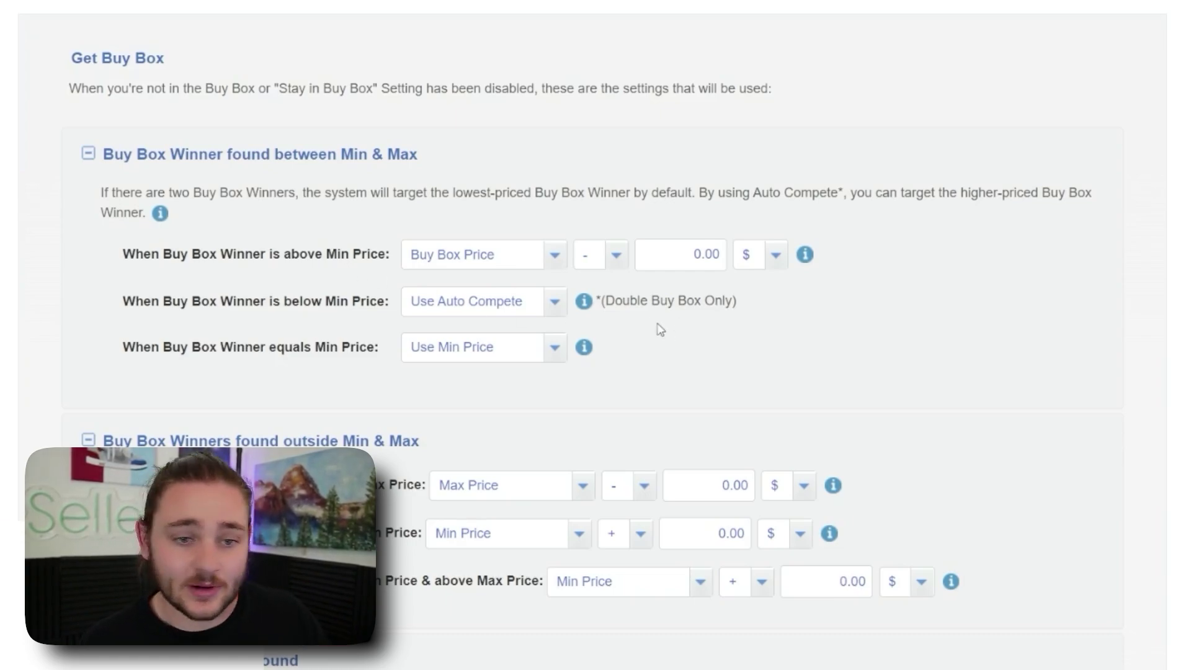
Try a $0.01 deduction from the Buy Box price for winners above the min price, and restore it to 0.00
click(716, 267)
key(BackSpace)
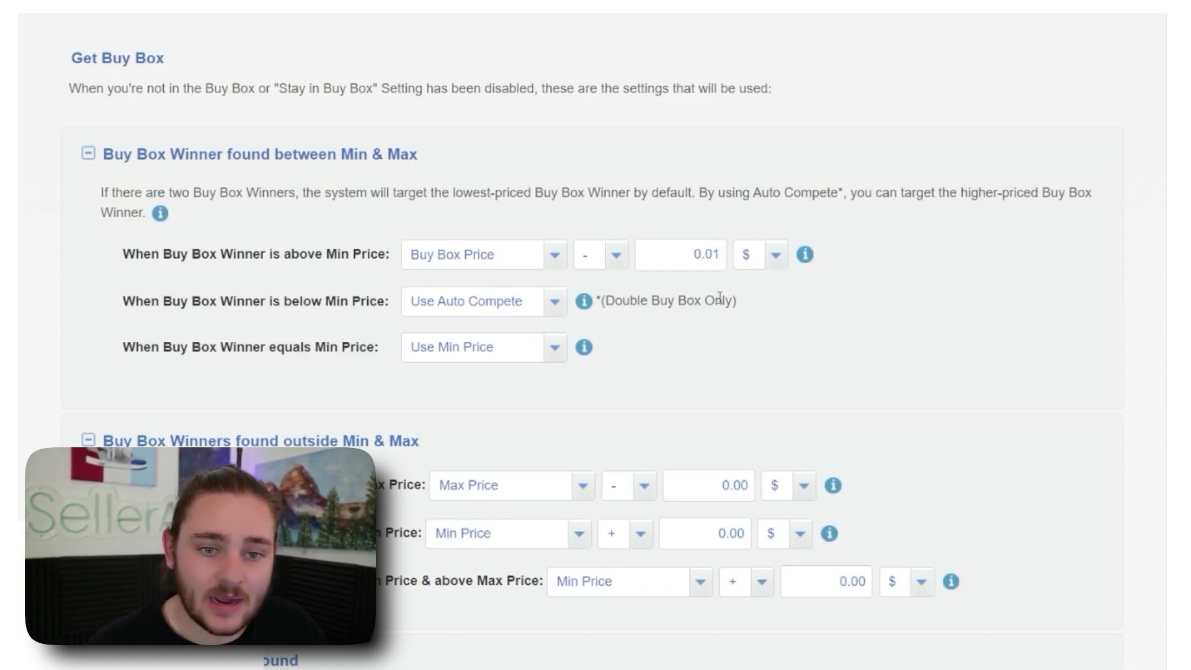
key(BackSpace)
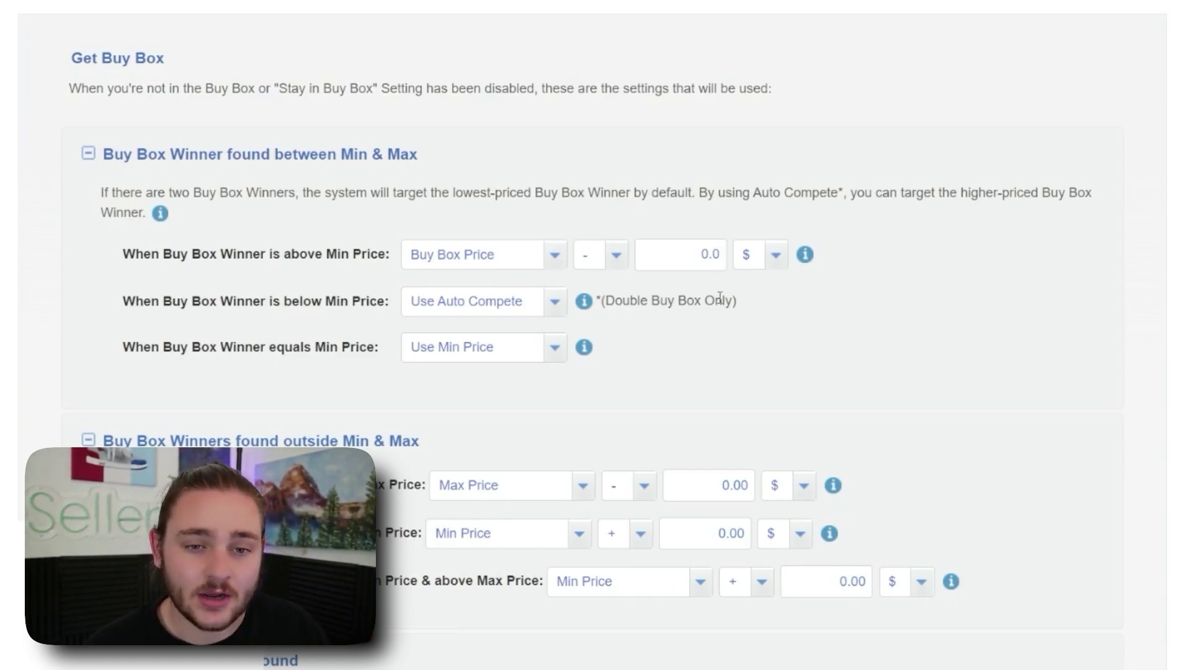
text(0)
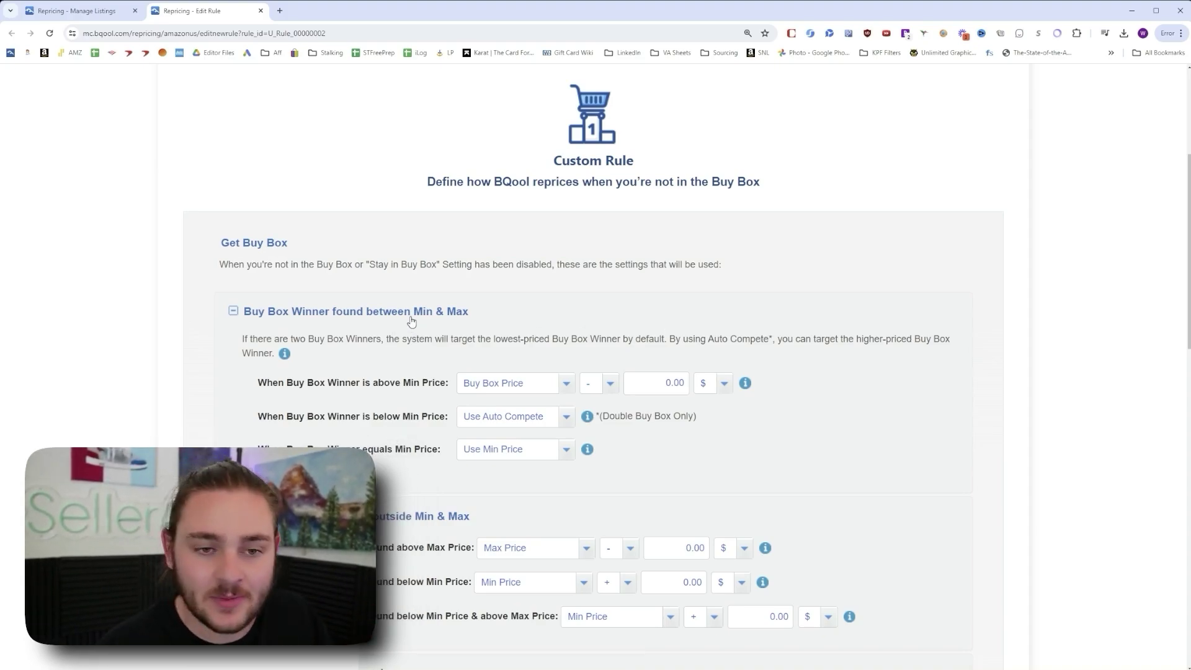
On the Manage Listings page, check the min and max prices of listing Thrifts_20201002_1.15_5062 and turn on its repricing
click(100, 13)
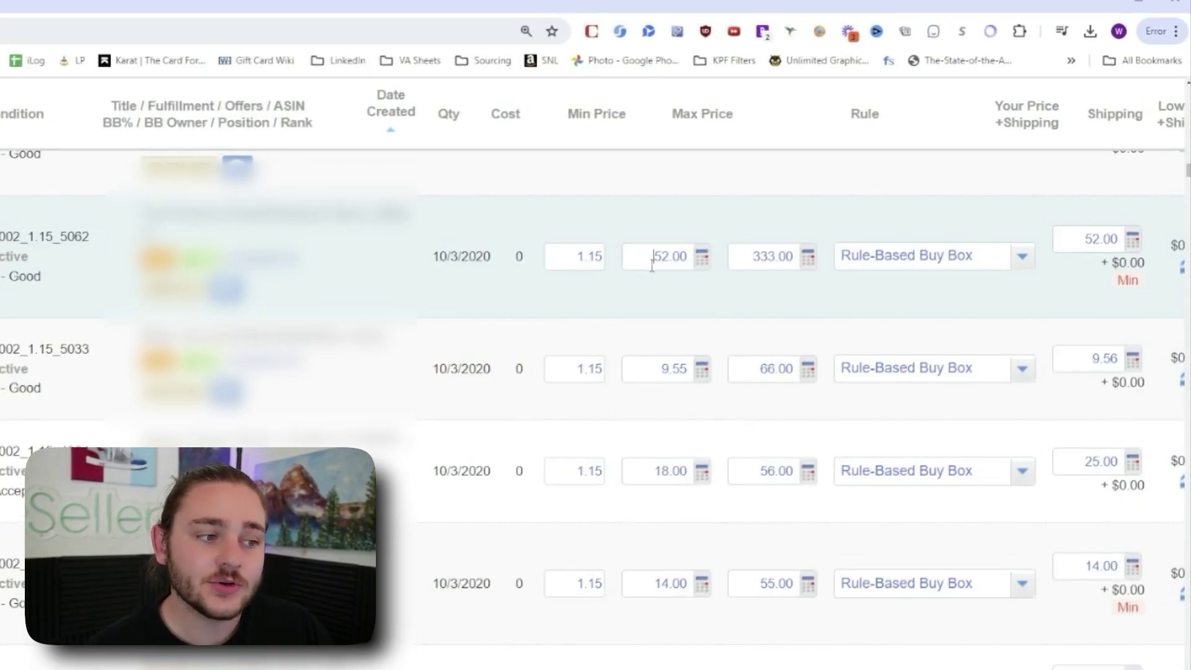
drag(651, 260, 690, 261)
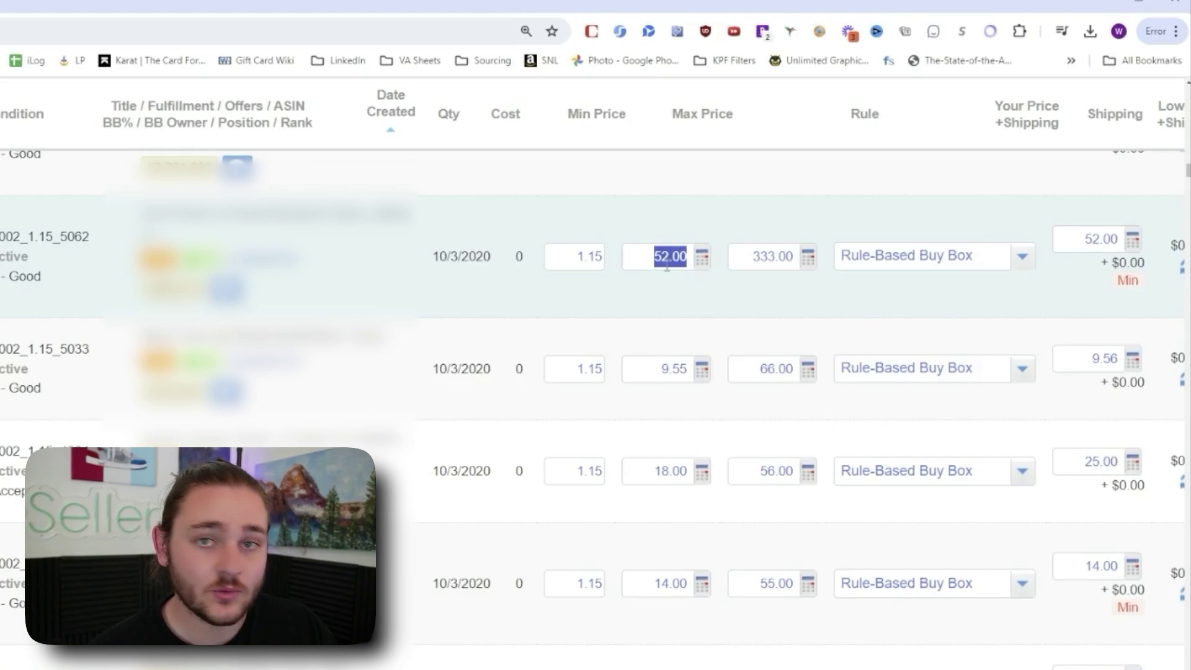
drag(752, 262, 795, 262)
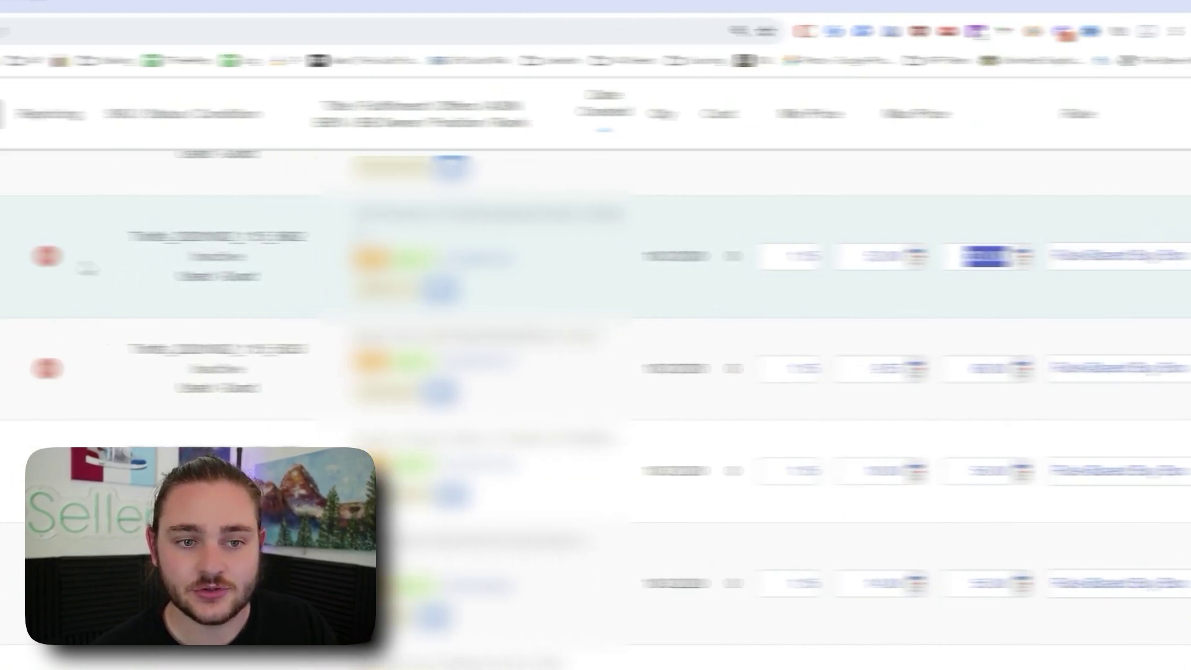
click(386, 258)
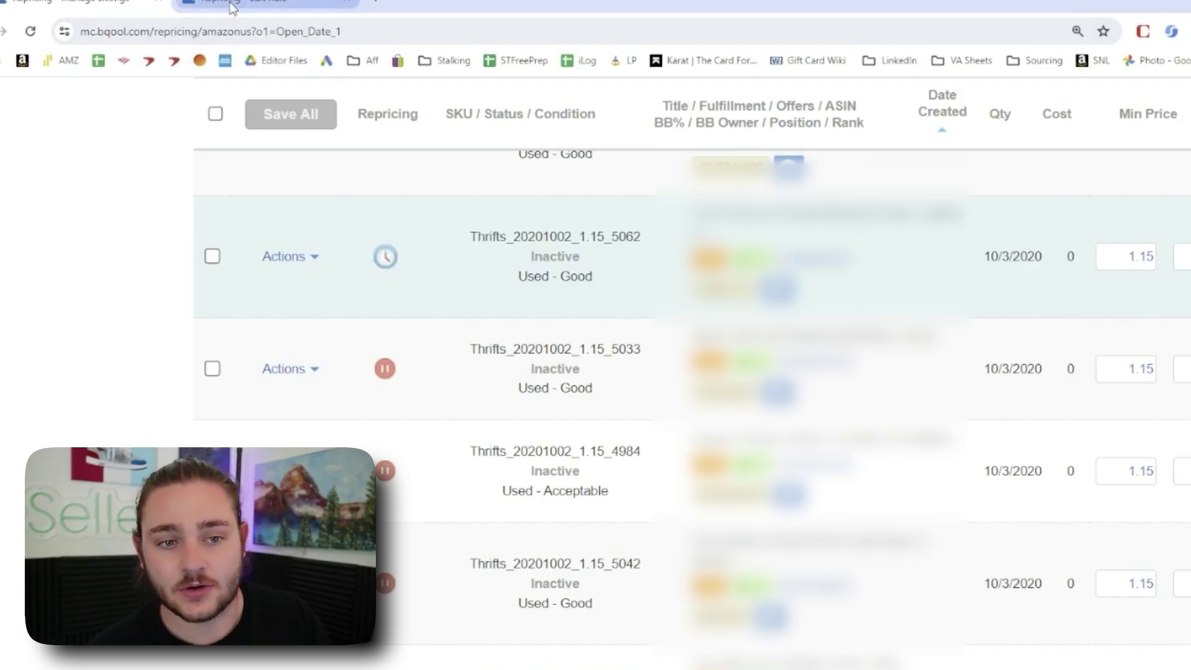
Return to the rule being edited and examine the Get Buy Box settings for winners between and outside the min and max prices
click(232, 6)
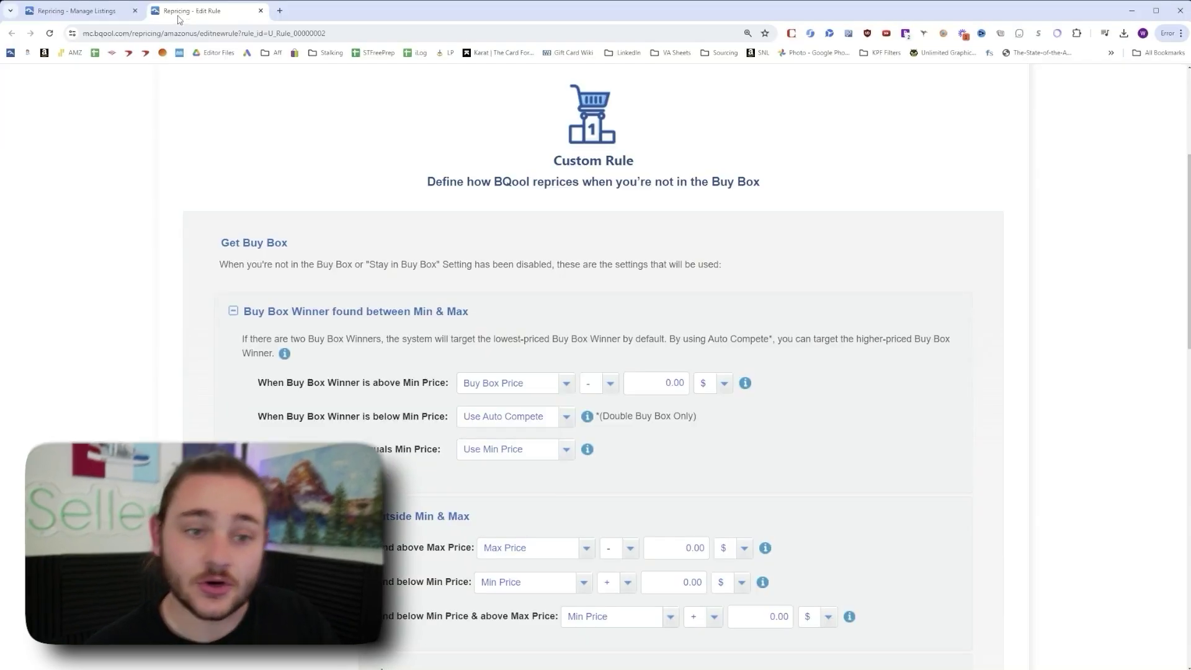
scroll(623, 435, down, 1)
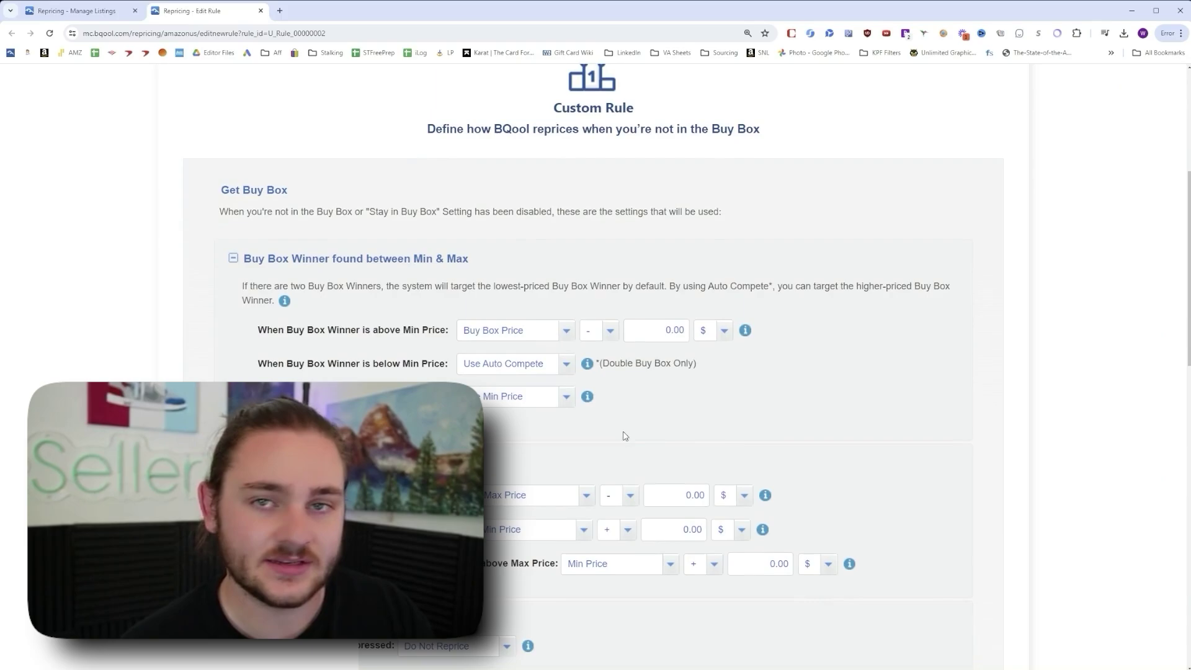
scroll(490, 391, down, 2)
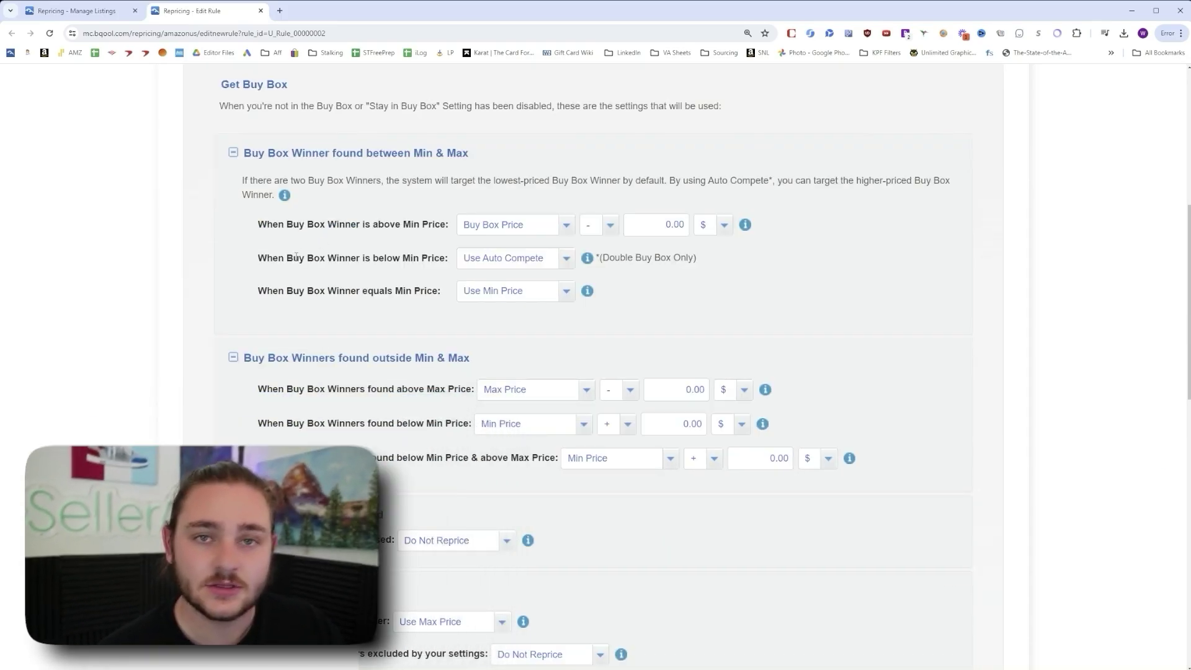
drag(257, 226, 433, 233)
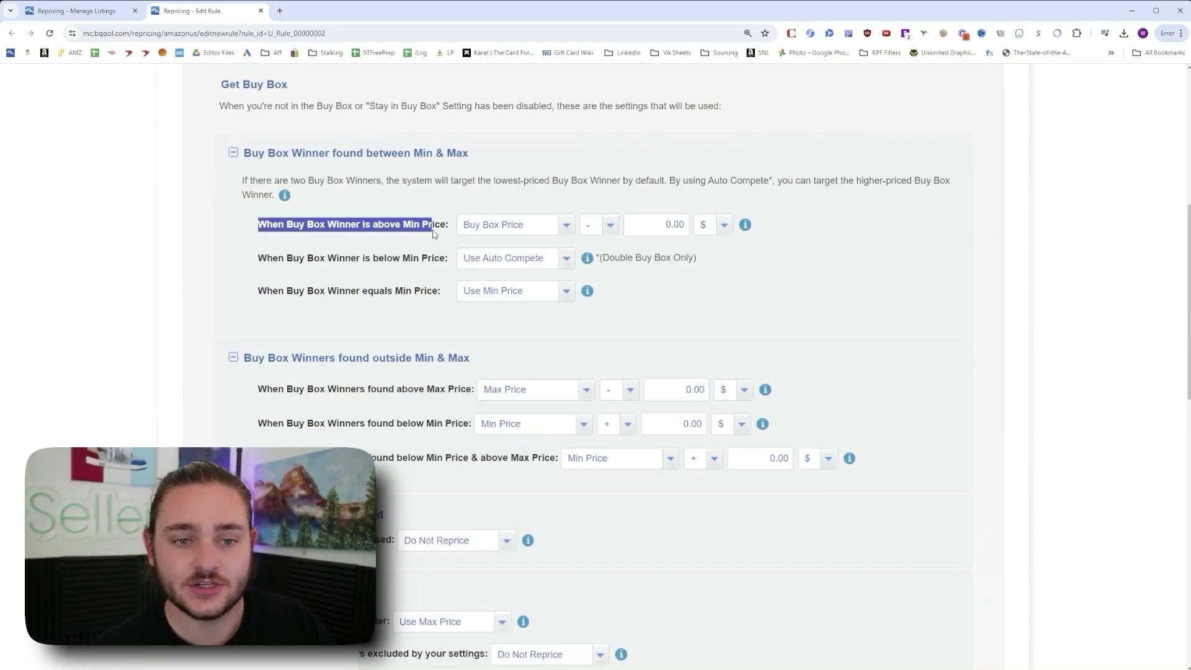
click(363, 248)
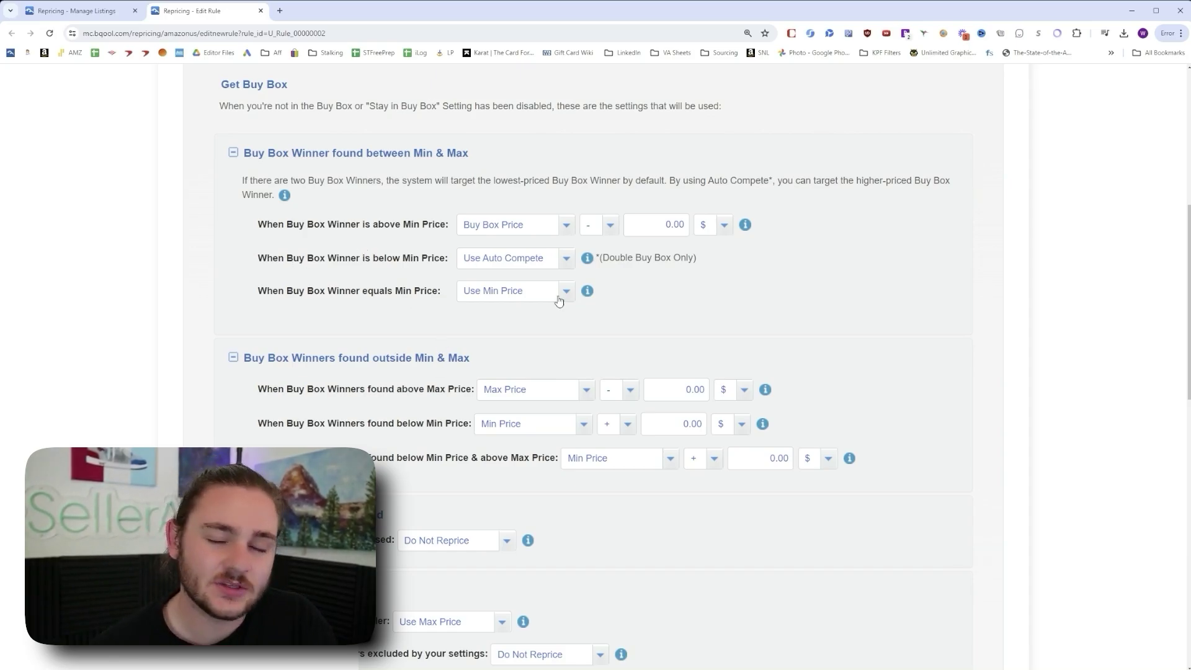
scroll(422, 317, down, 2)
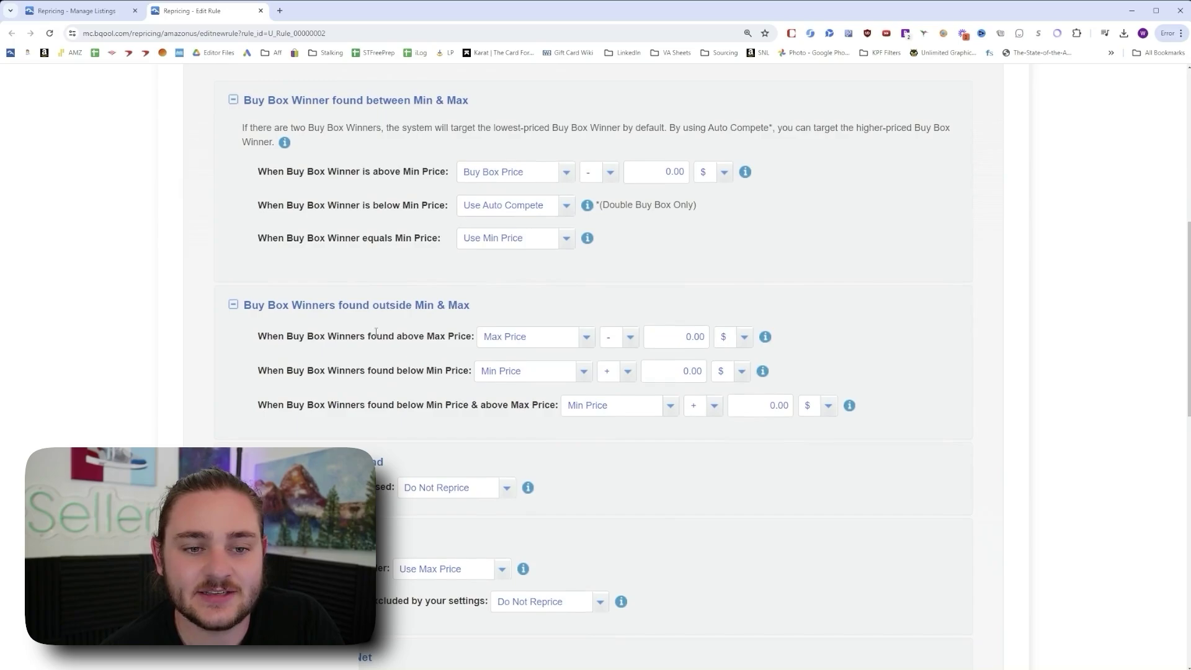
scroll(225, 315, up, 3)
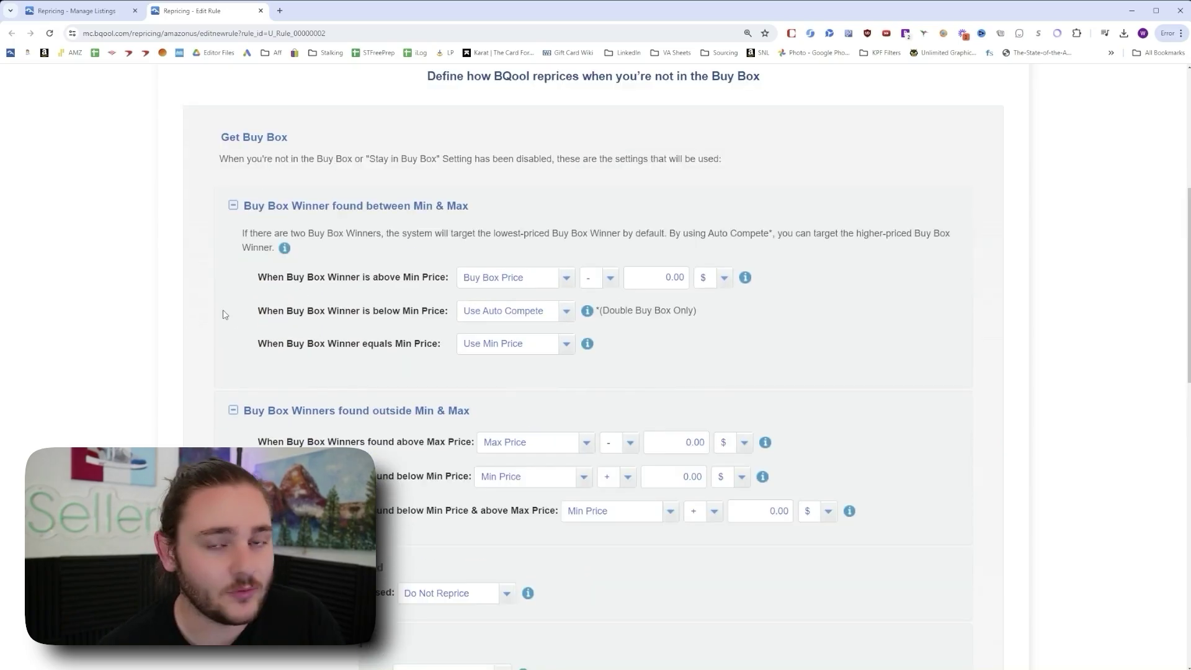
scroll(230, 316, down, 1)
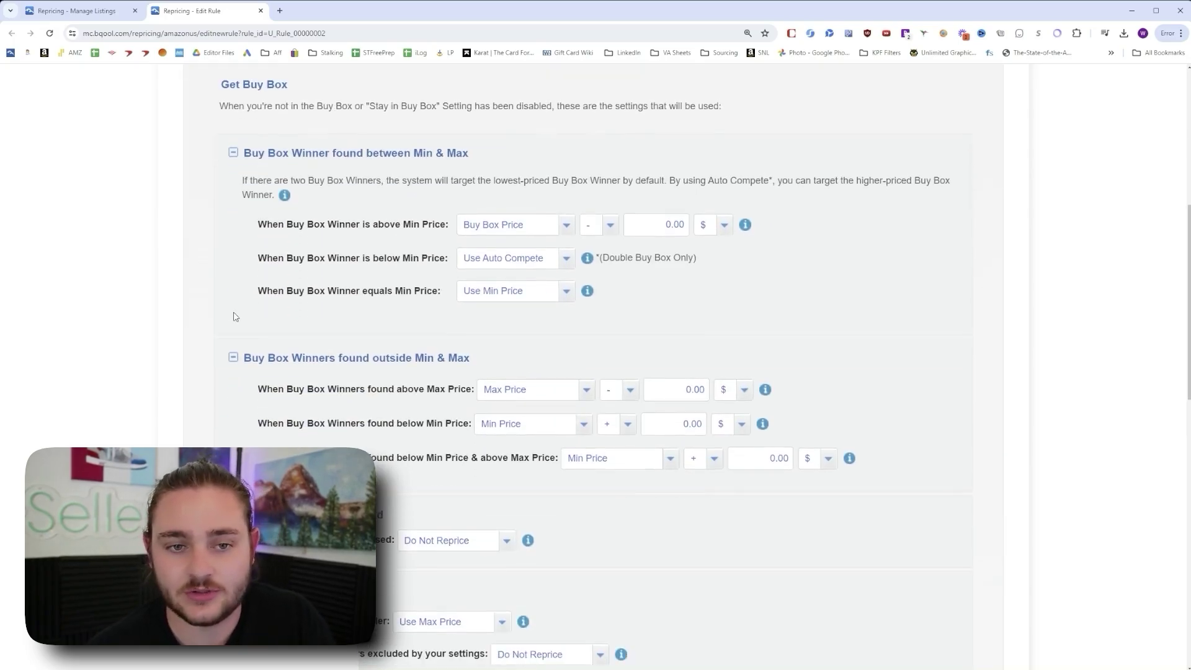
scroll(234, 316, down, 1)
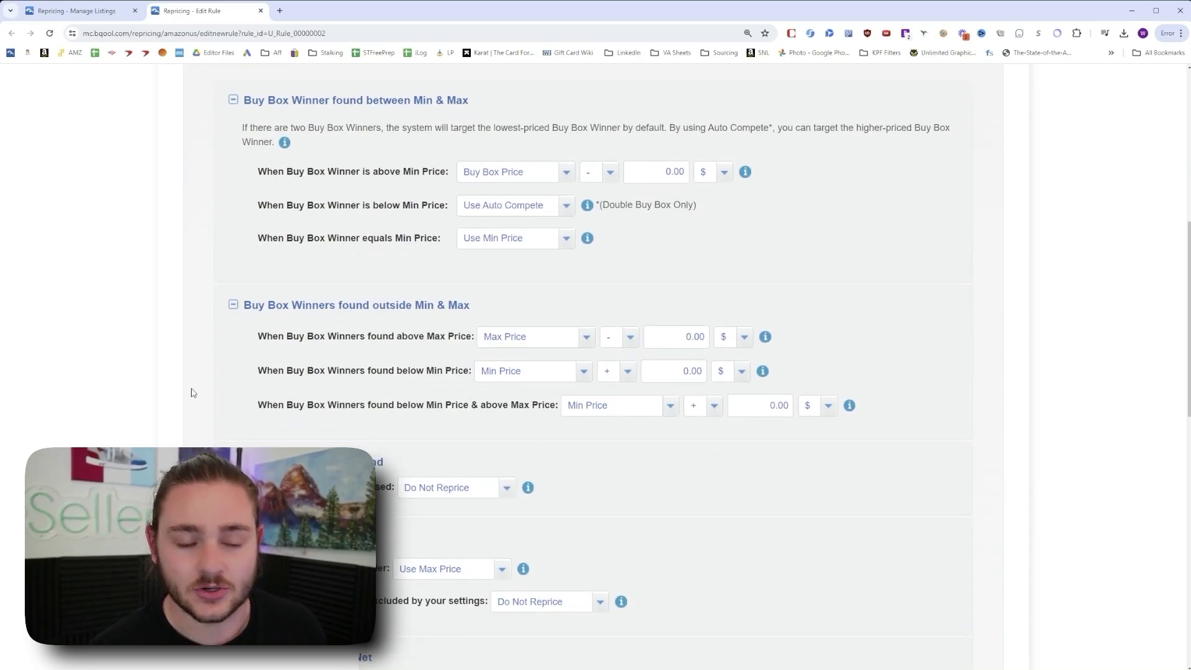
Examine the remaining Get Buy Box settings, from winners outside the min and max prices through Competition not found, safety net, min price protection and Advanced Settings
scroll(191, 392, down, 1)
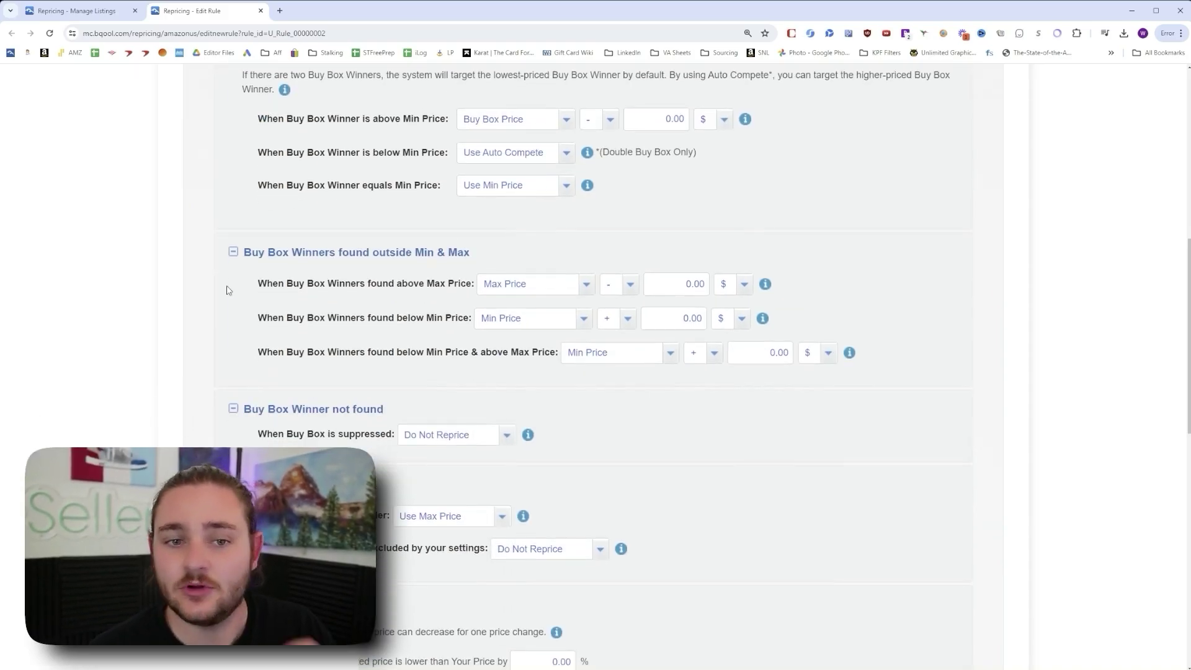
scroll(227, 290, down, 1)
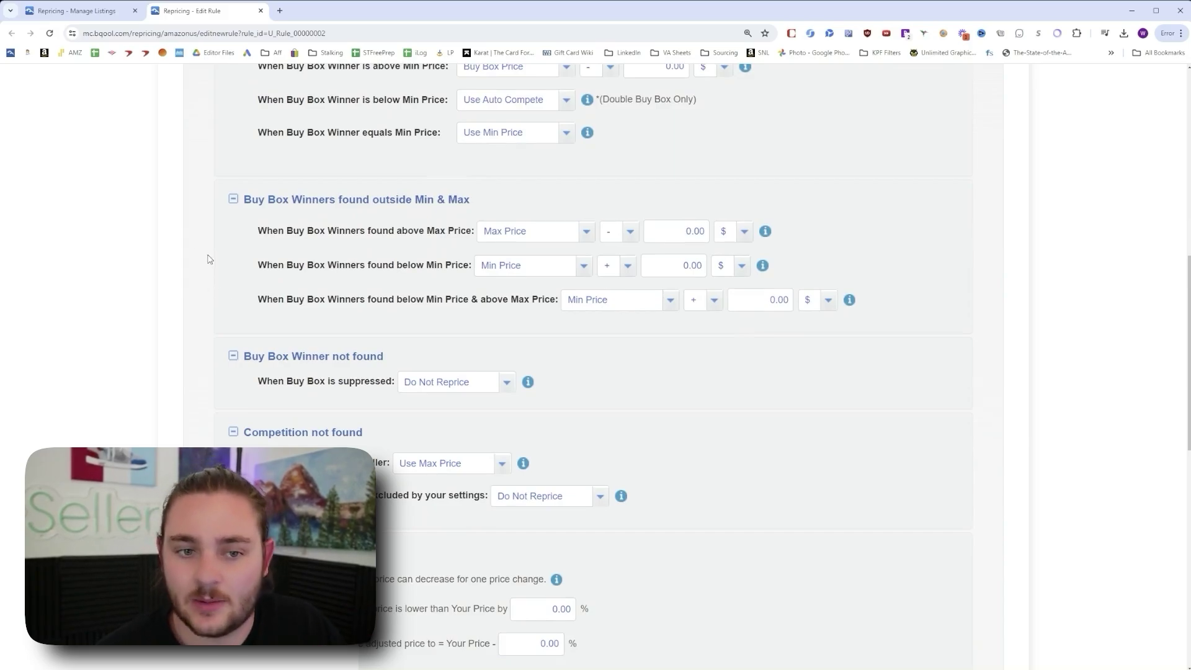
scroll(187, 265, up, 1)
scroll(155, 248, down, 5)
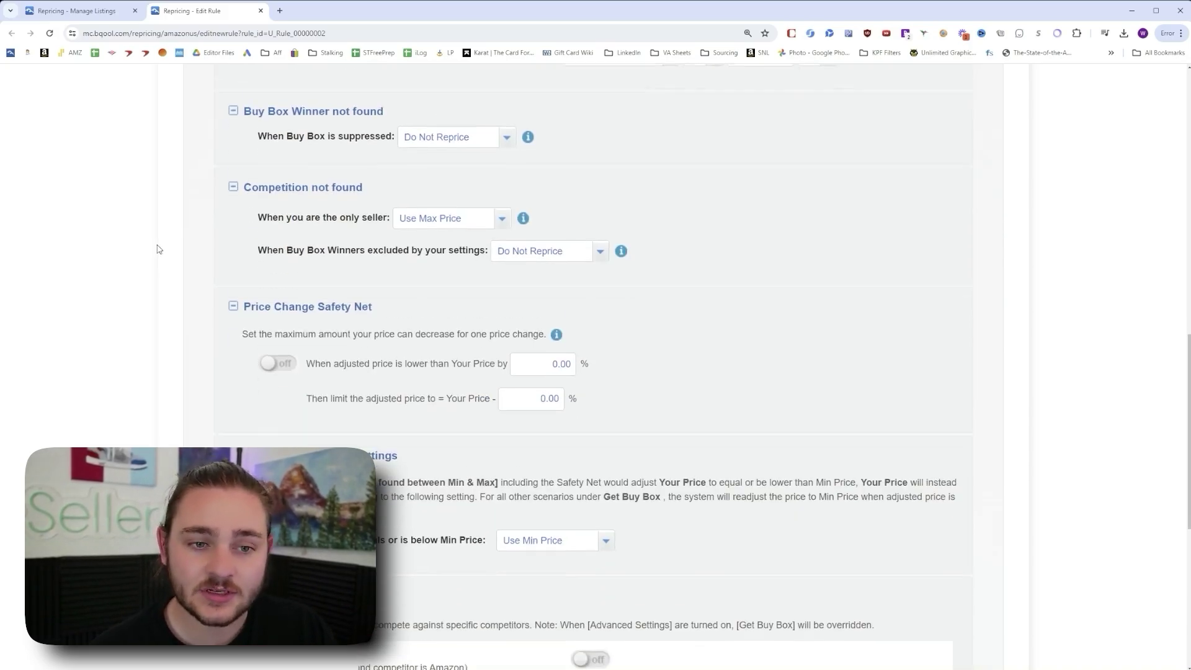
scroll(157, 249, down, 1)
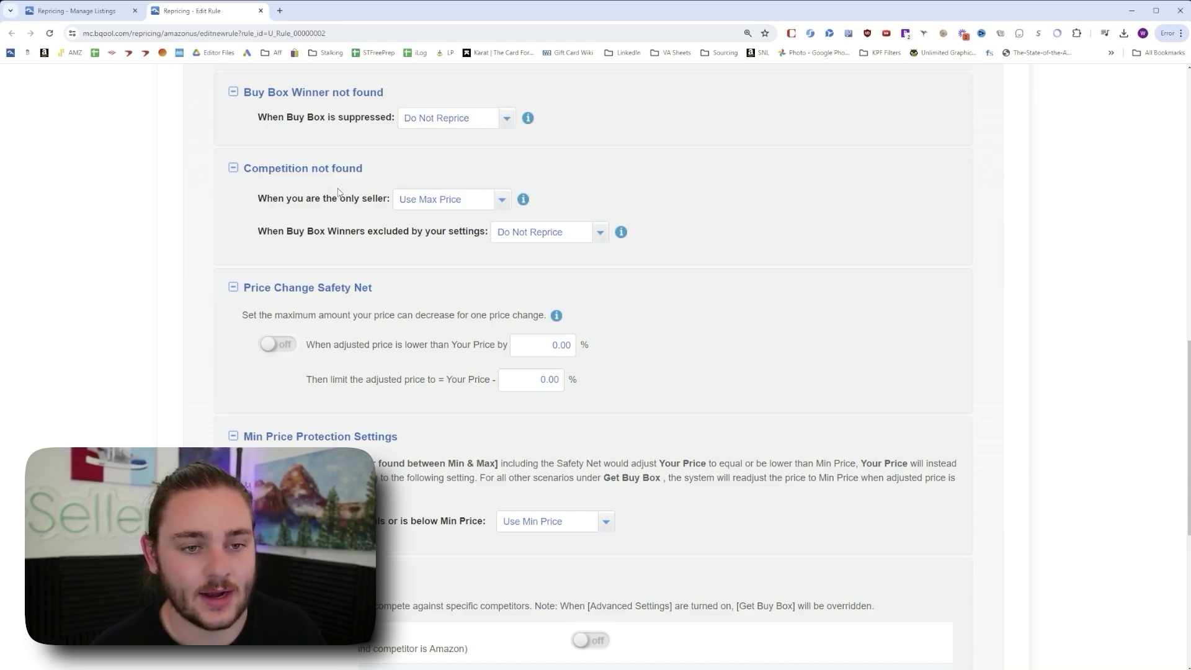
drag(259, 204, 391, 216)
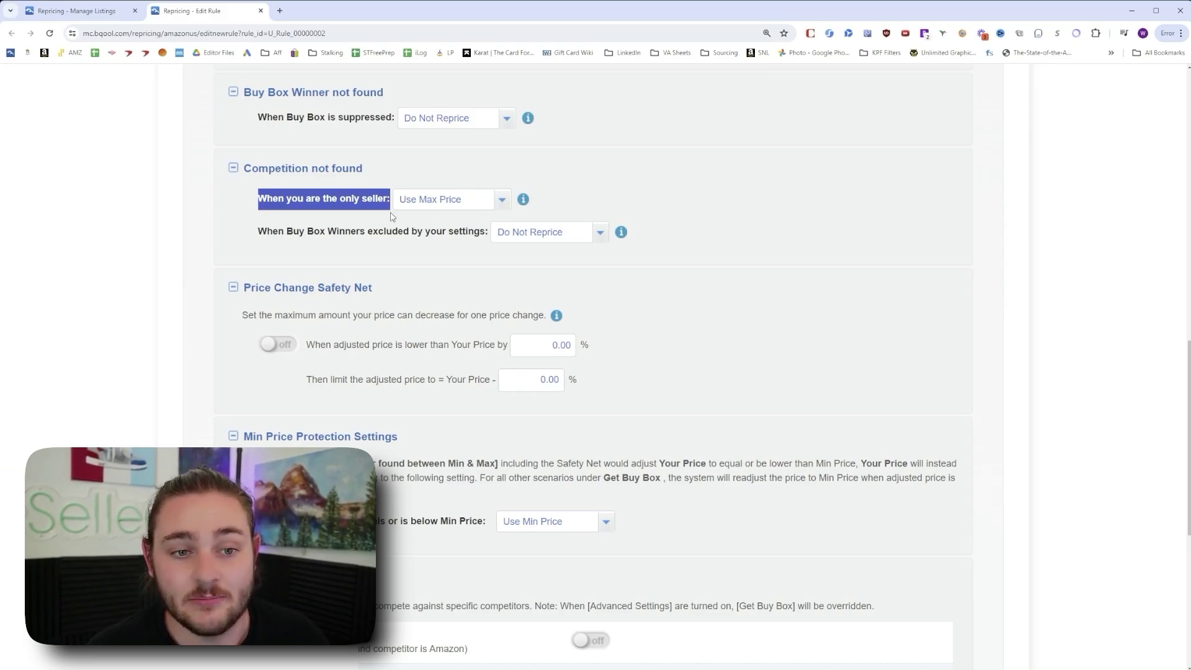
scroll(186, 301, down, 1)
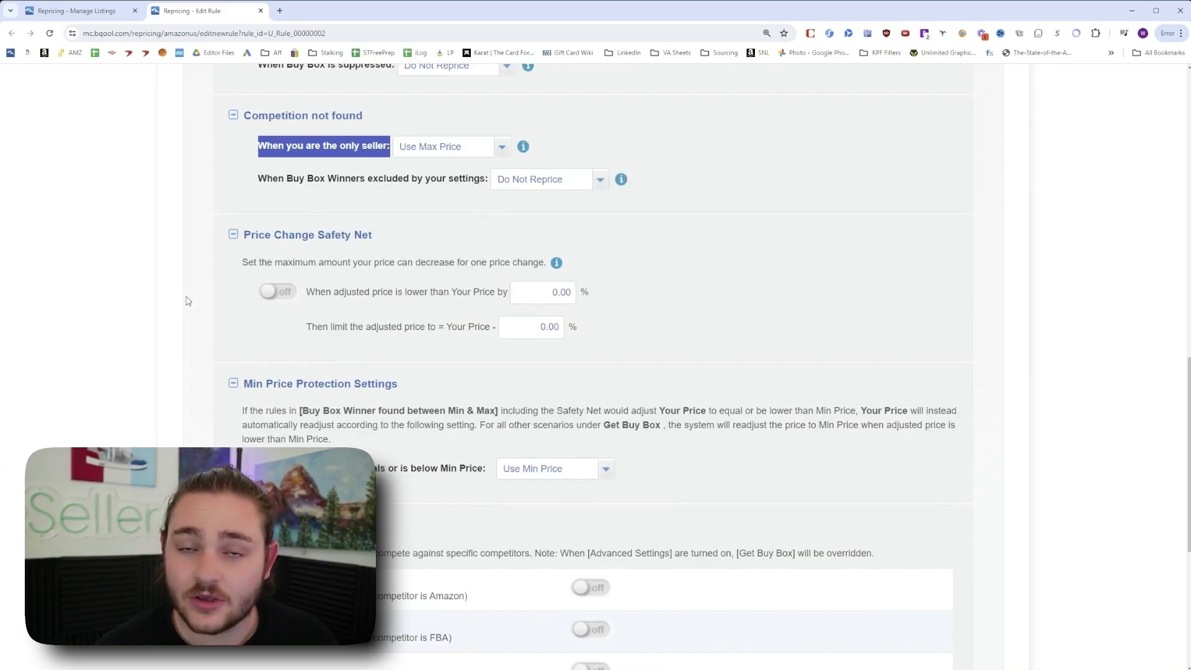
click(188, 301)
scroll(186, 297, down, 2)
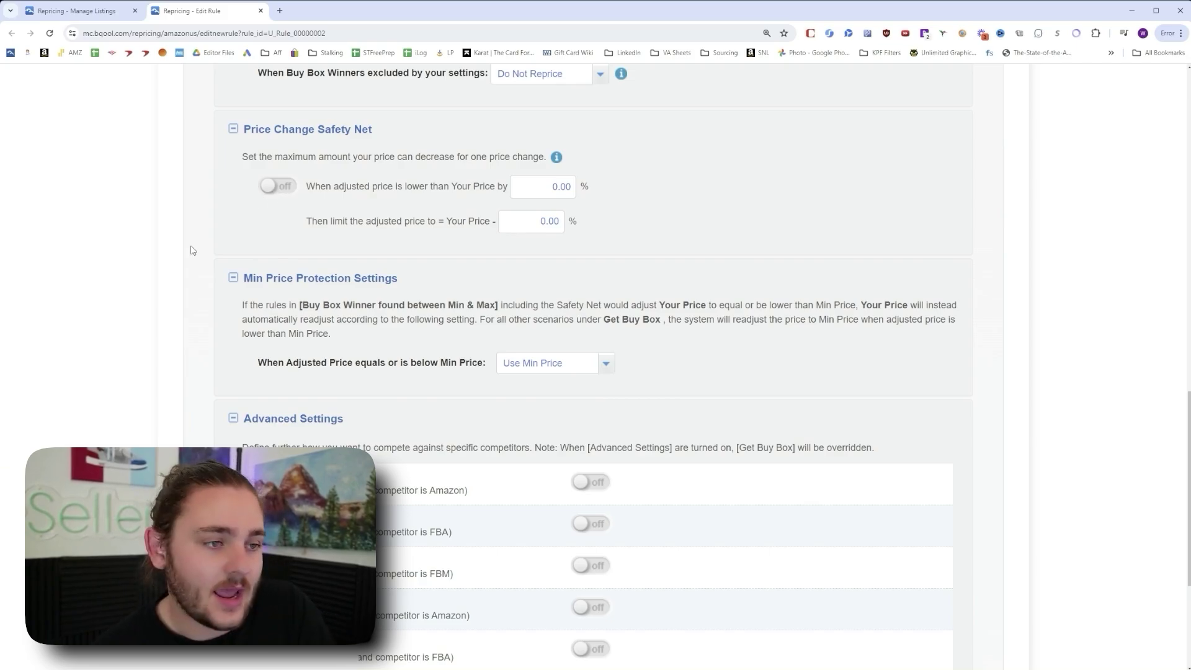
scroll(206, 249, down, 4)
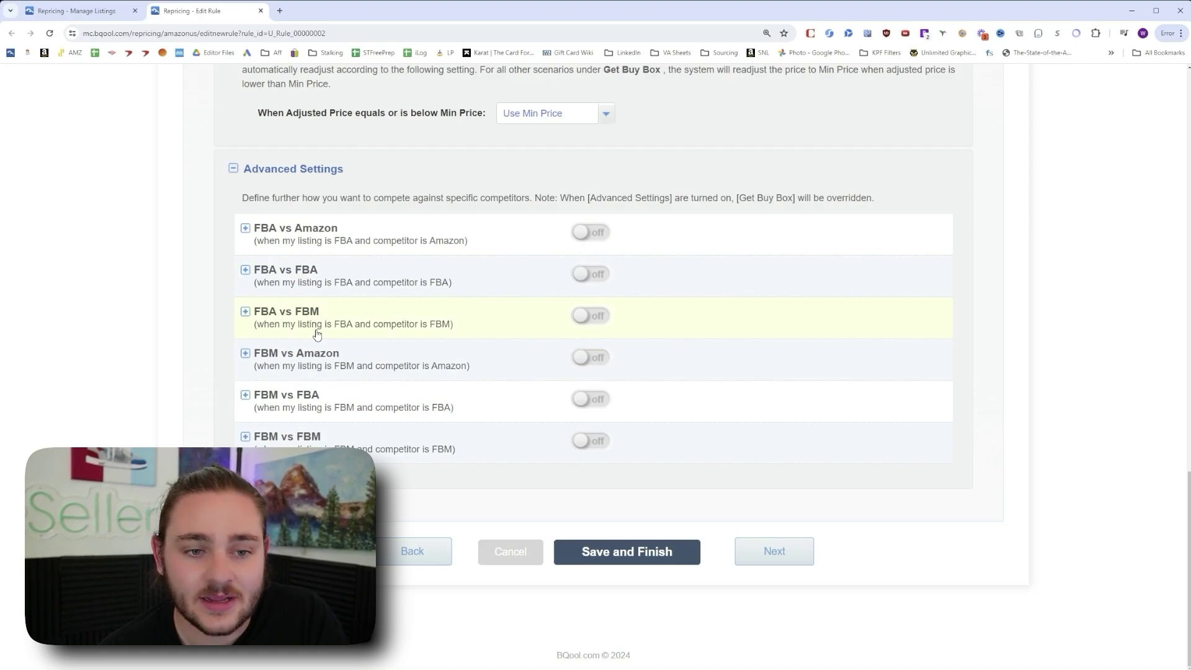
Try the FBA vs FBM advanced setting with Buy Box Price plus 5% for Buy Box winners above the min price
click(590, 317)
scroll(509, 363, down, 2)
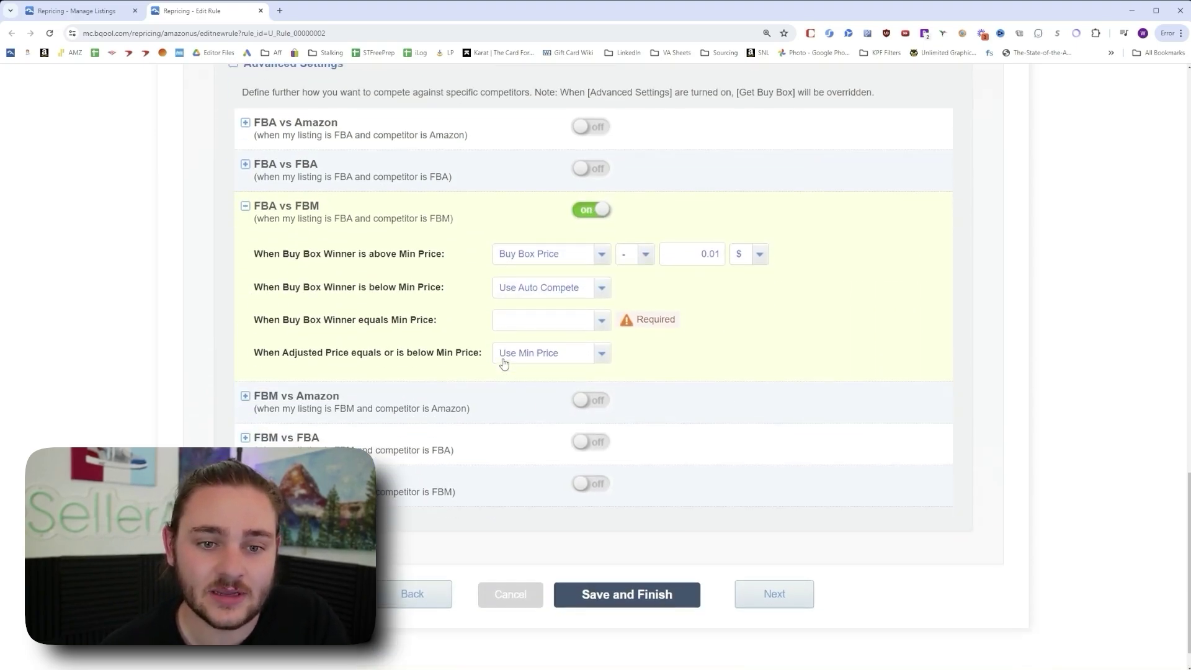
click(638, 257)
click(633, 274)
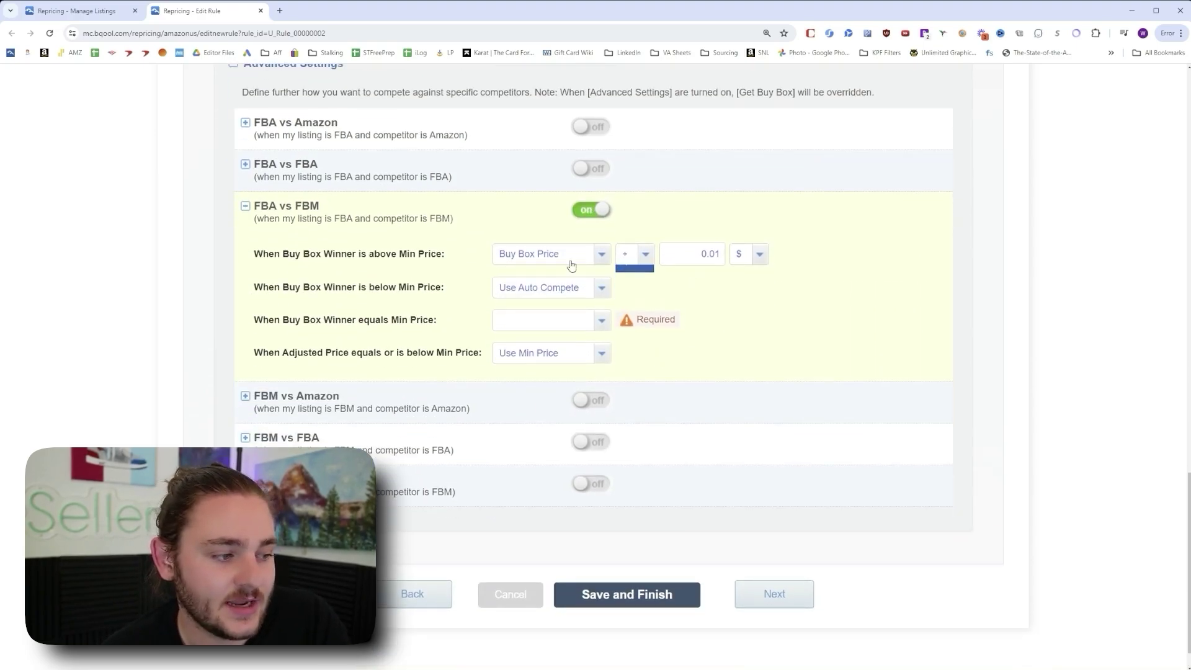
click(546, 254)
click(760, 254)
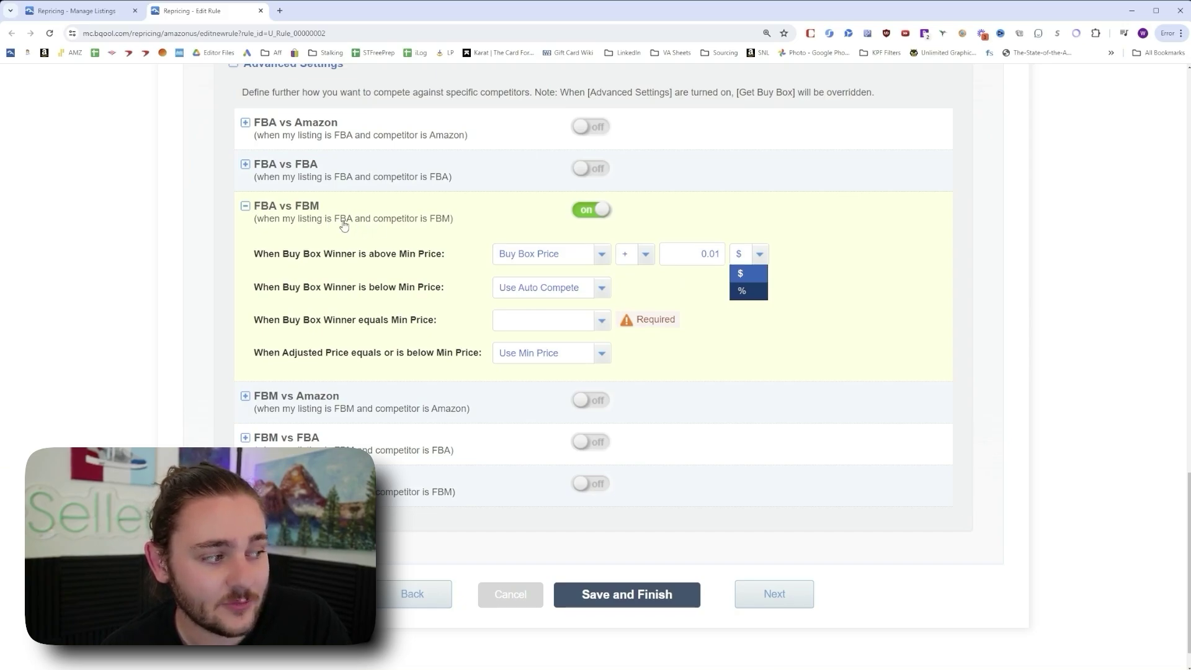
click(742, 290)
double_click(711, 254)
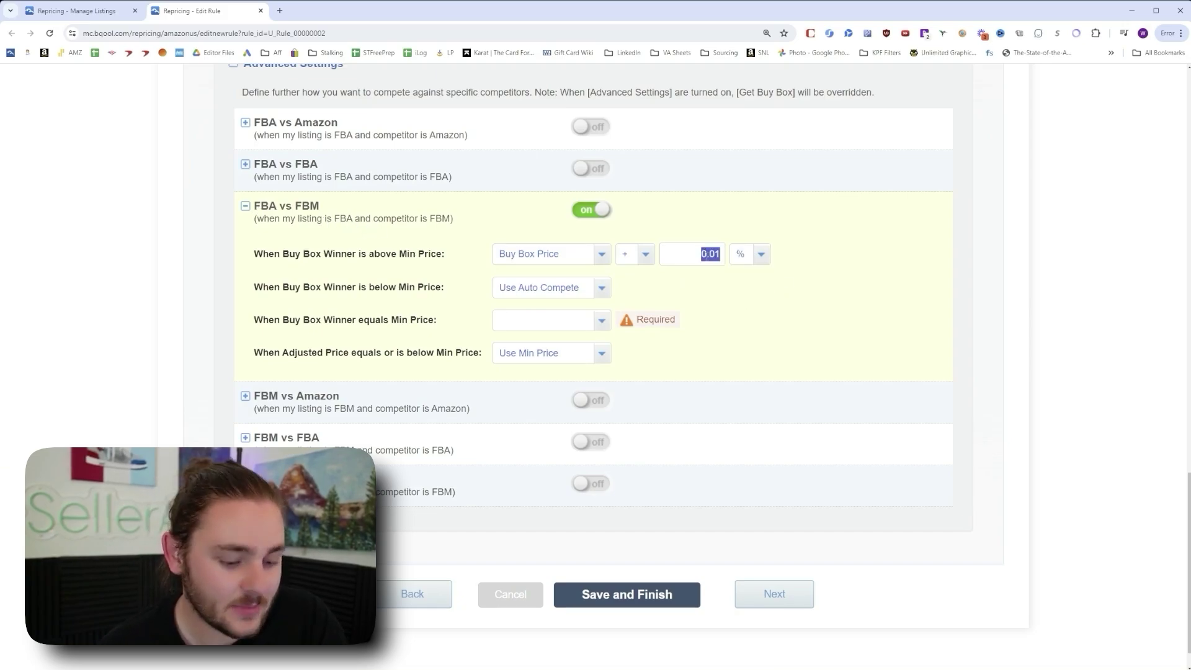
text(1)
double_click(714, 255)
text(5)
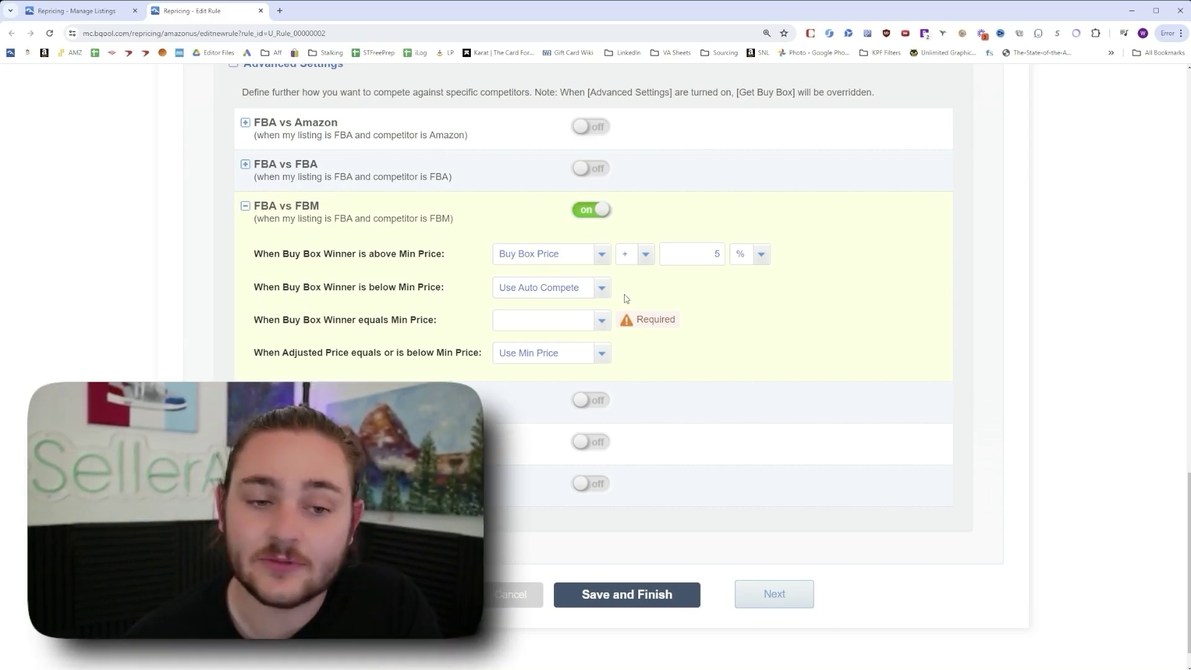
Turn the FBA vs FBM advanced setting off, and briefly try the FBA vs Amazon one before switching it off too
click(592, 210)
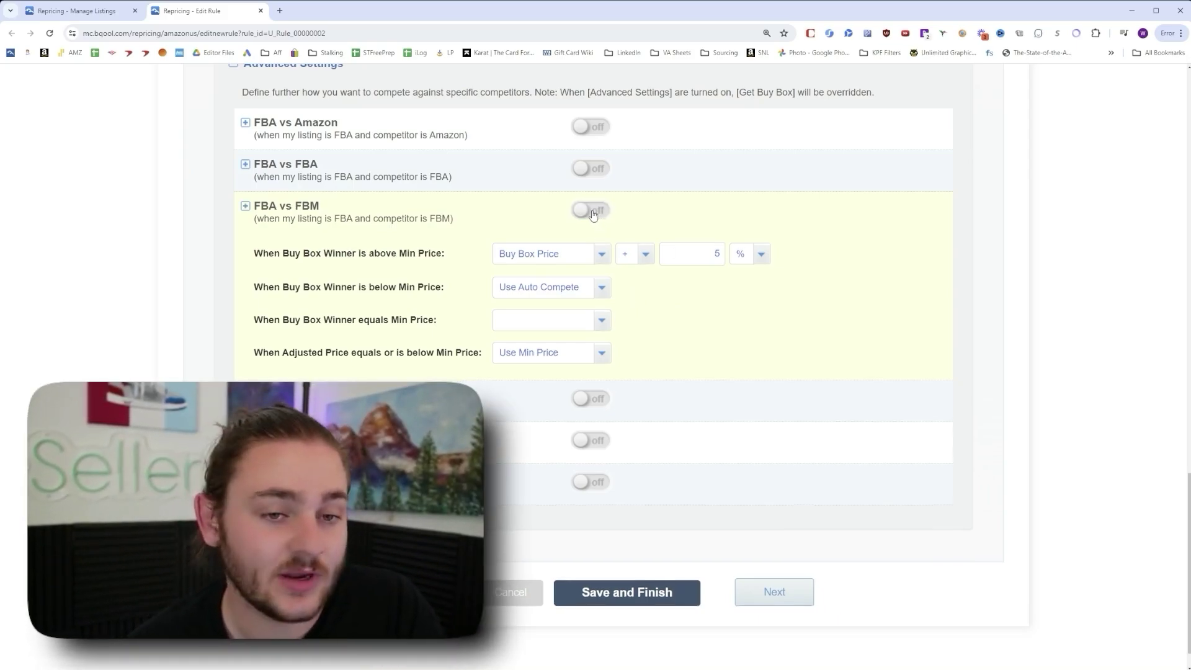
click(581, 236)
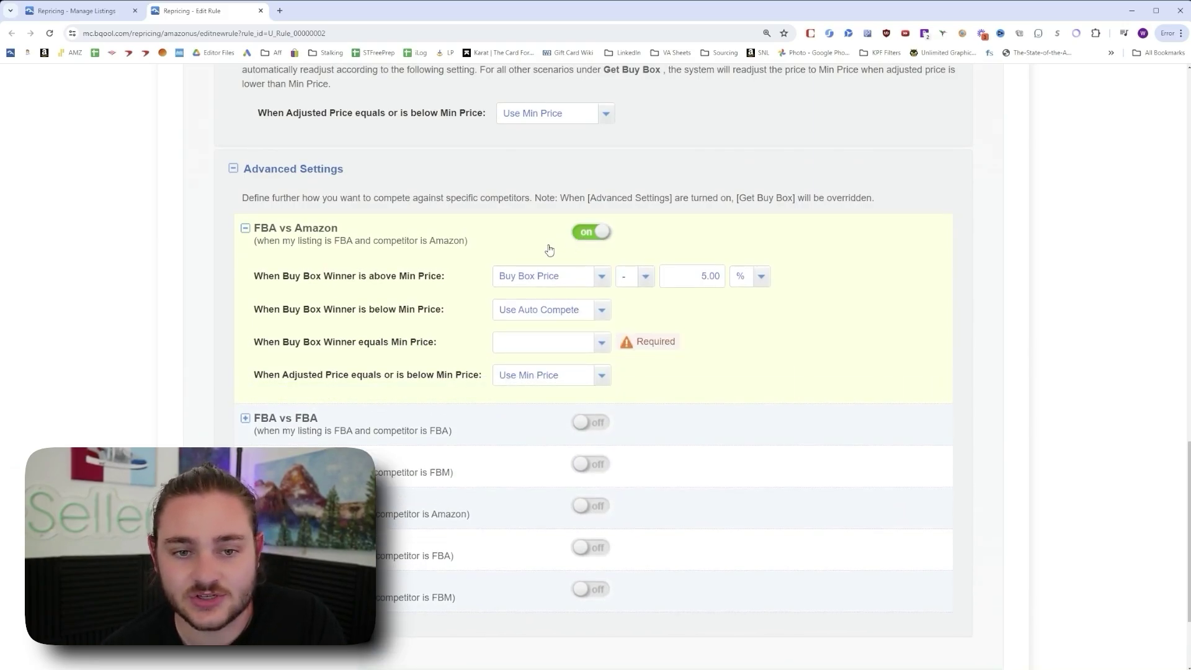
click(575, 242)
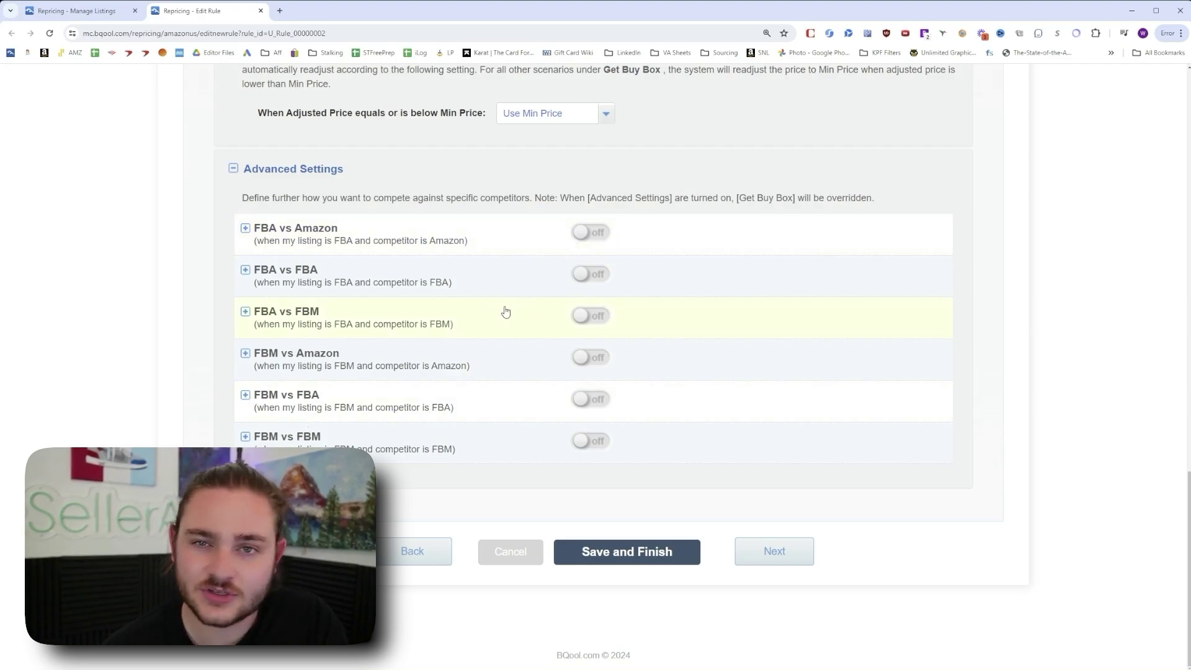
Advance the rule to the Stay in Buy Box stage and review its Buy Box price-raising amount, competitor choices and safety net
click(753, 559)
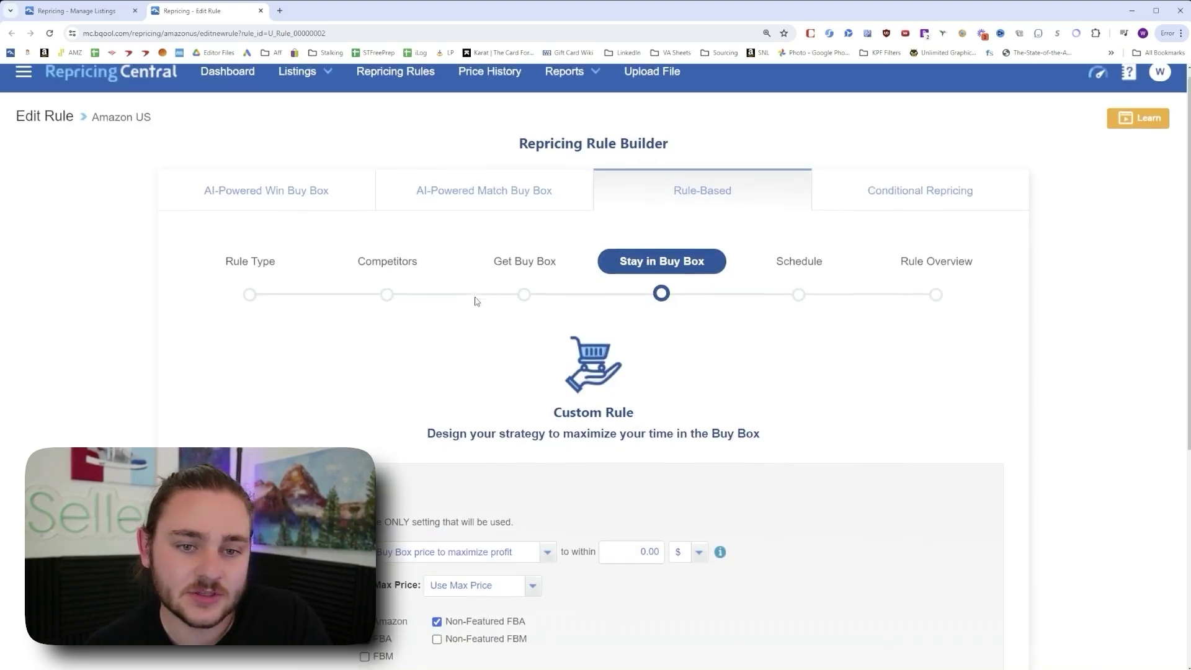
scroll(476, 301, down, 2)
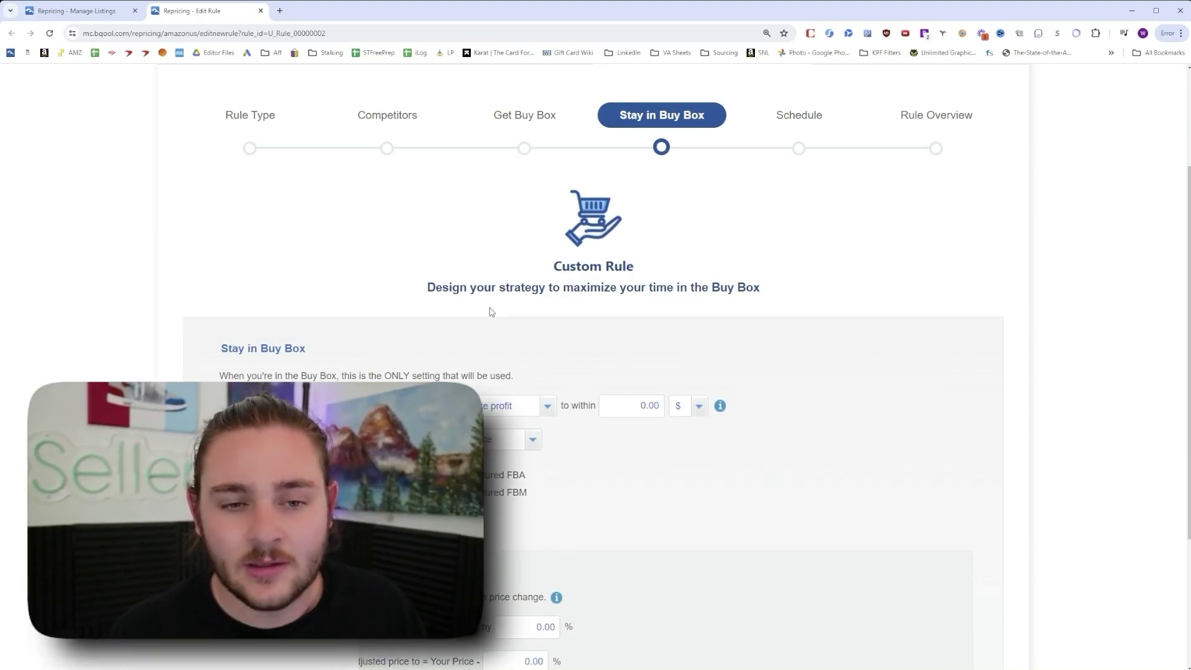
scroll(490, 312, down, 2)
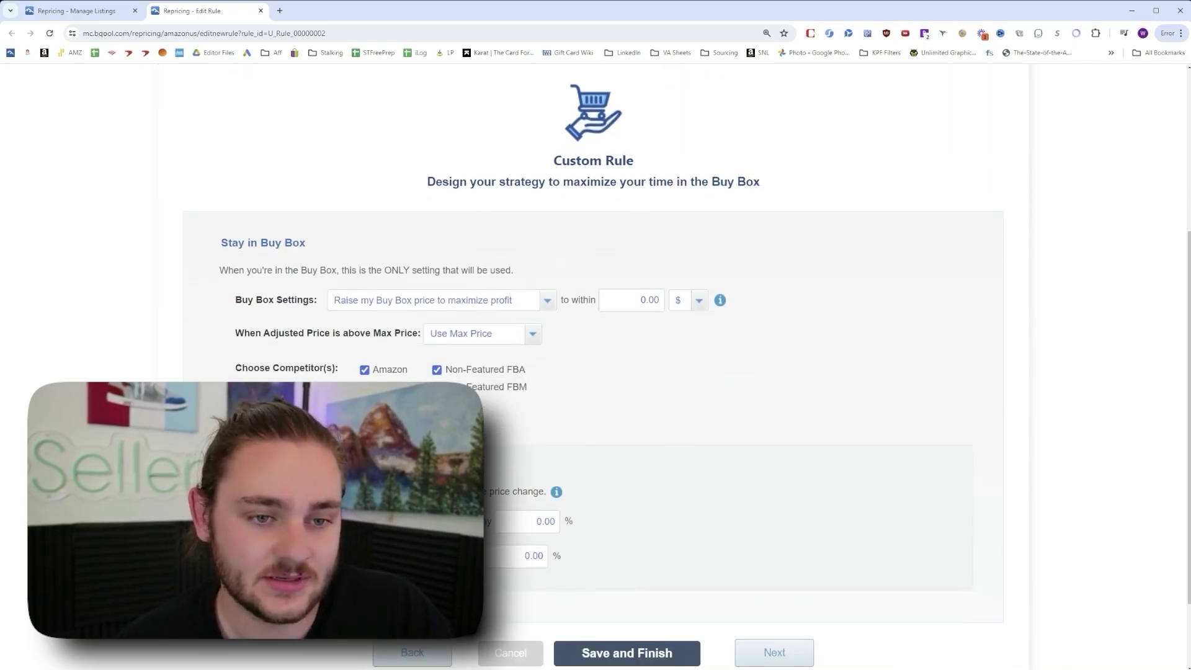
scroll(199, 360, up, 2)
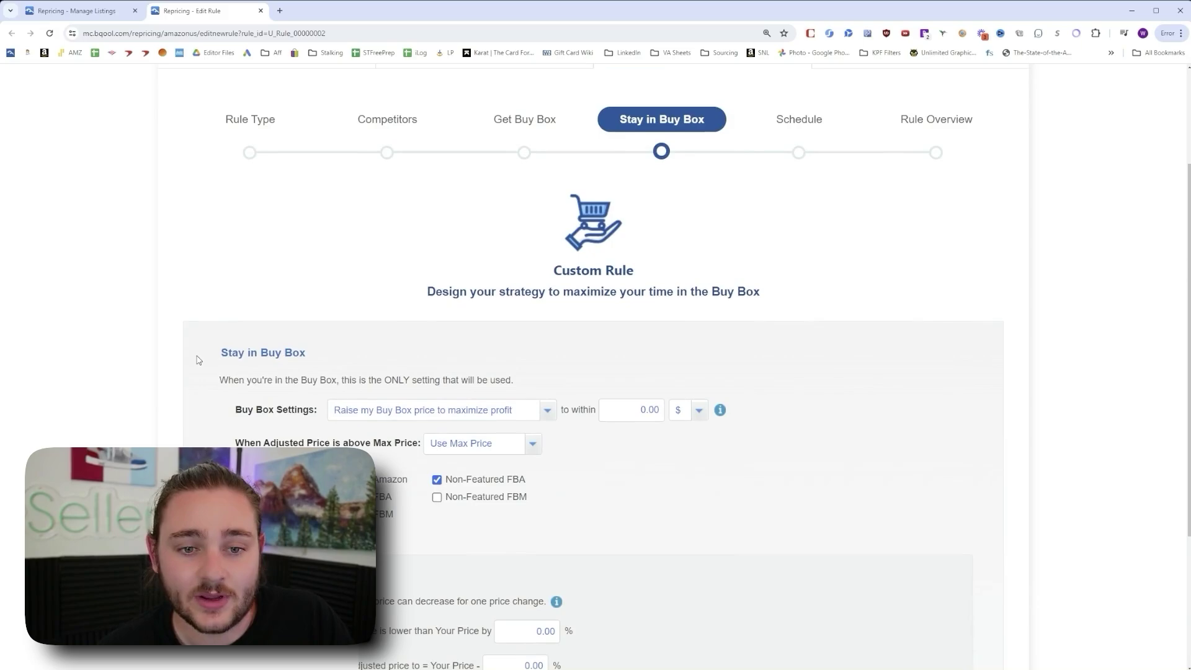
scroll(198, 359, down, 3)
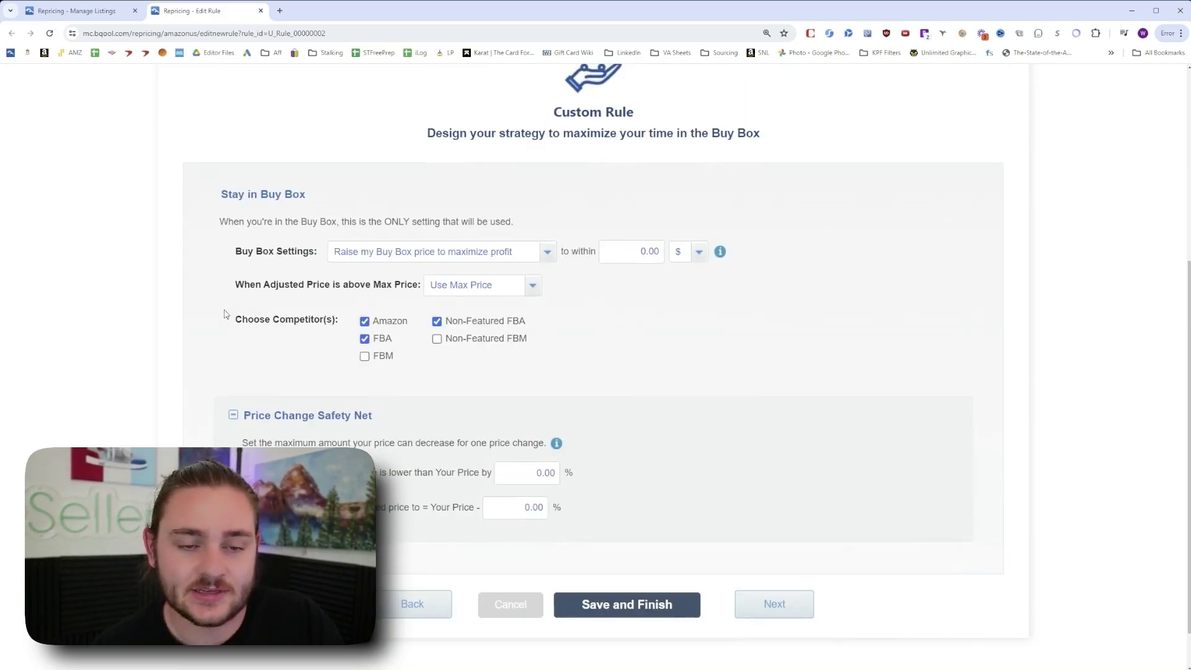
click(612, 249)
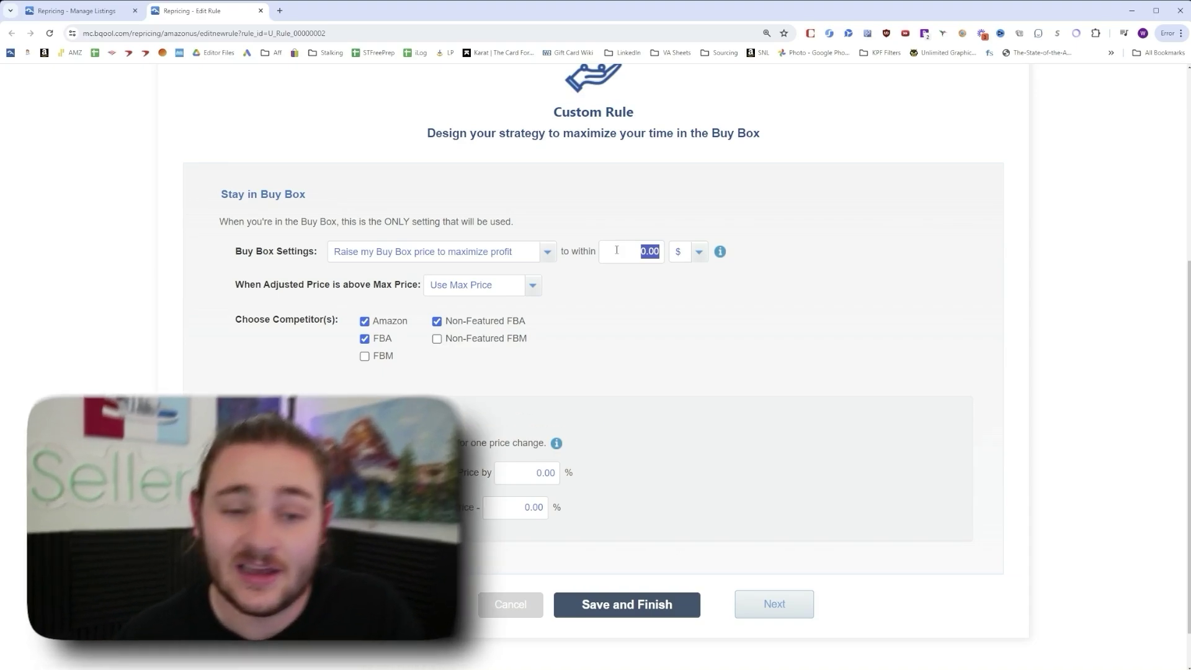
scroll(479, 362, down, 1)
click(136, 352)
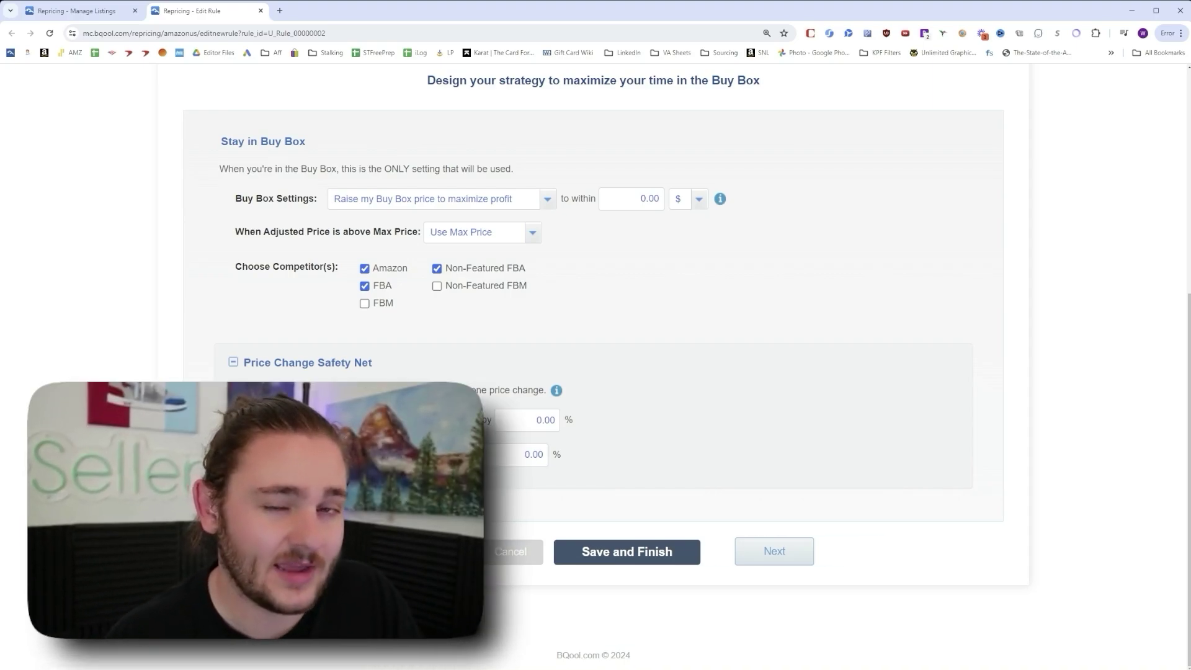
Advance the rule to the Schedule stage and review the repeated schedule's pause time, price reset, enable time and repeat days
click(580, 552)
scroll(509, 470, down, 3)
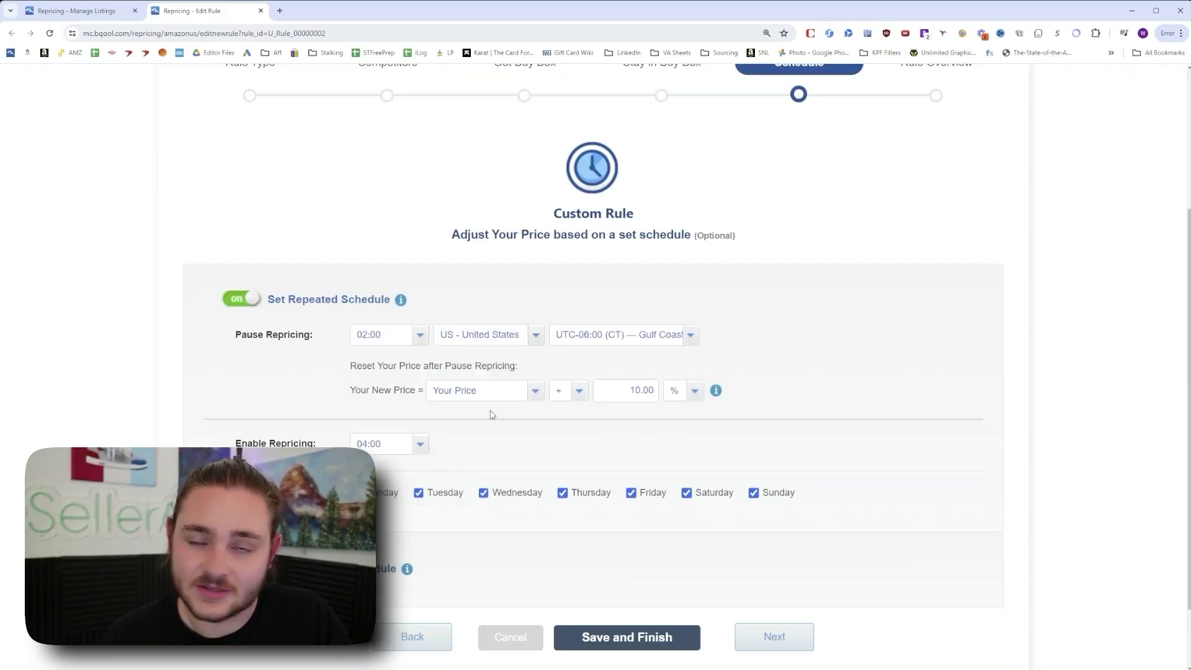
scroll(491, 413, up, 3)
scroll(493, 428, down, 4)
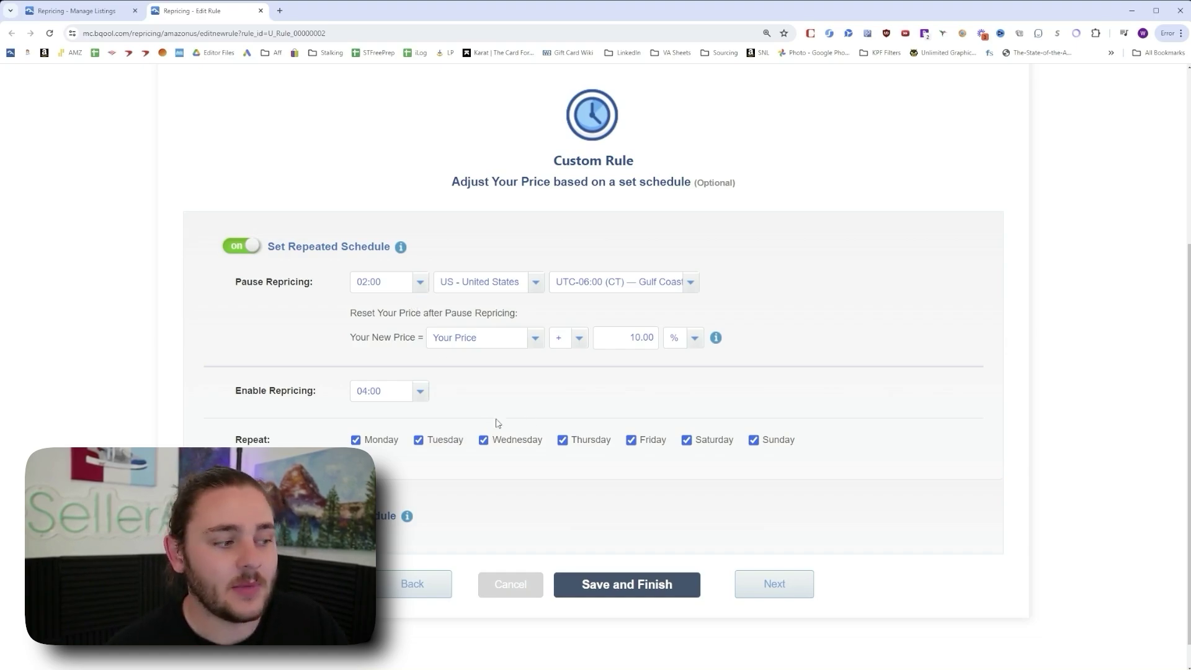
double_click(629, 340)
Open the Rule Overview stage to look over the rule's summary, and return to the Manage Listings page
click(913, 315)
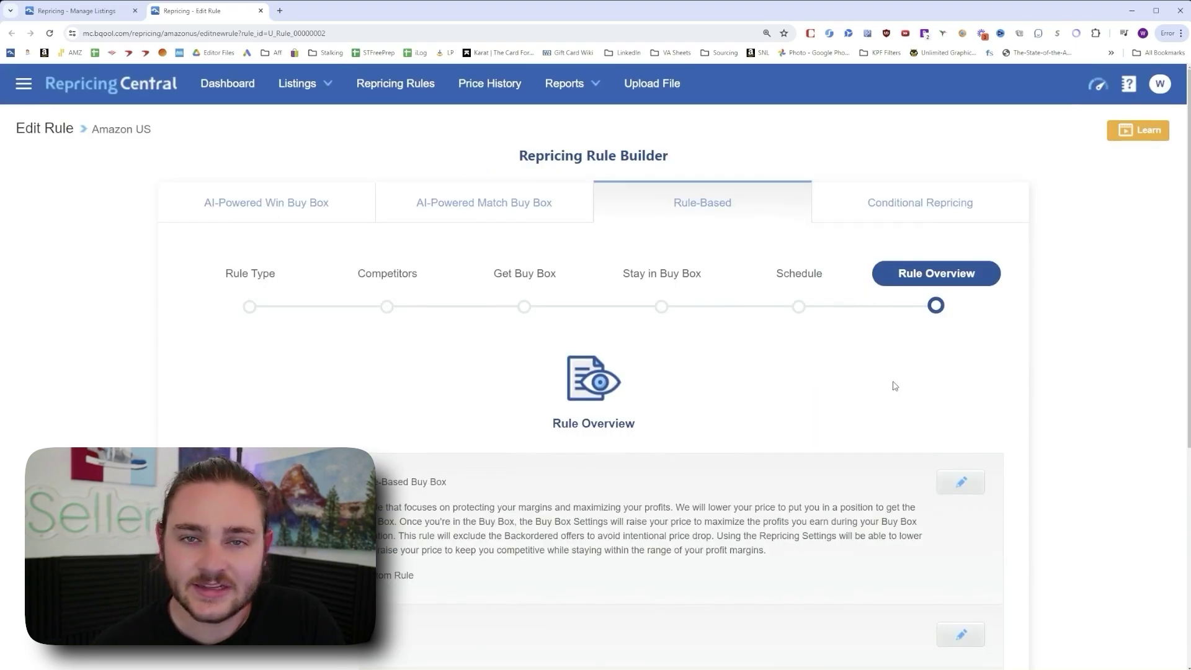
scroll(895, 386, down, 2)
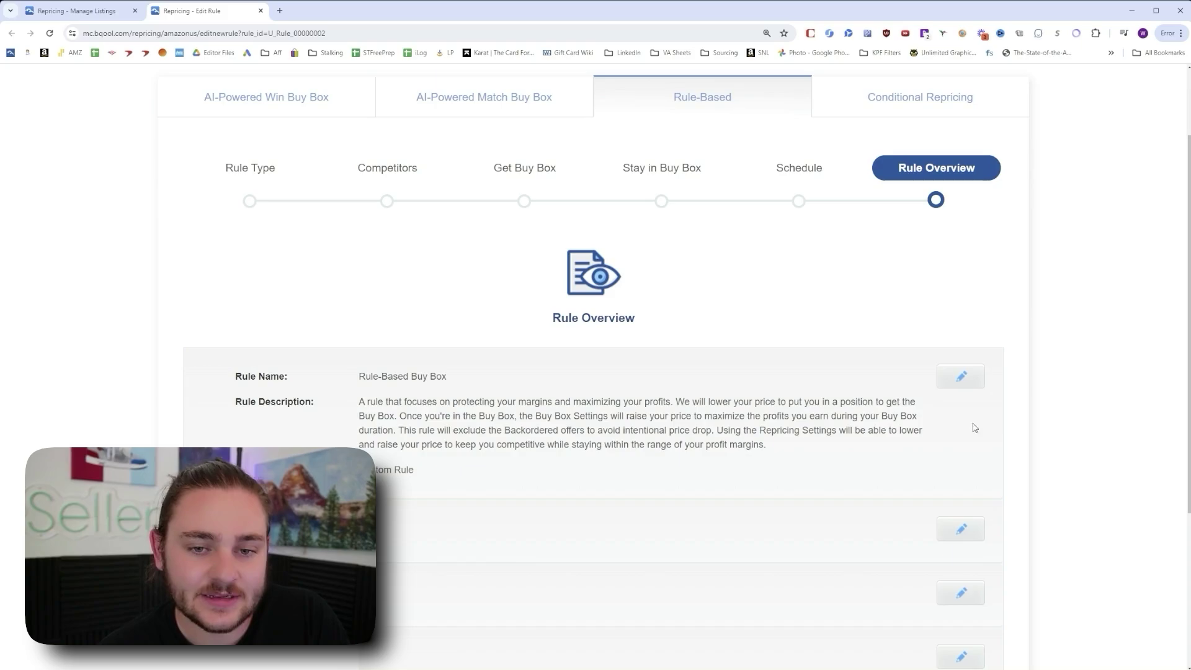
scroll(1012, 427, down, 4)
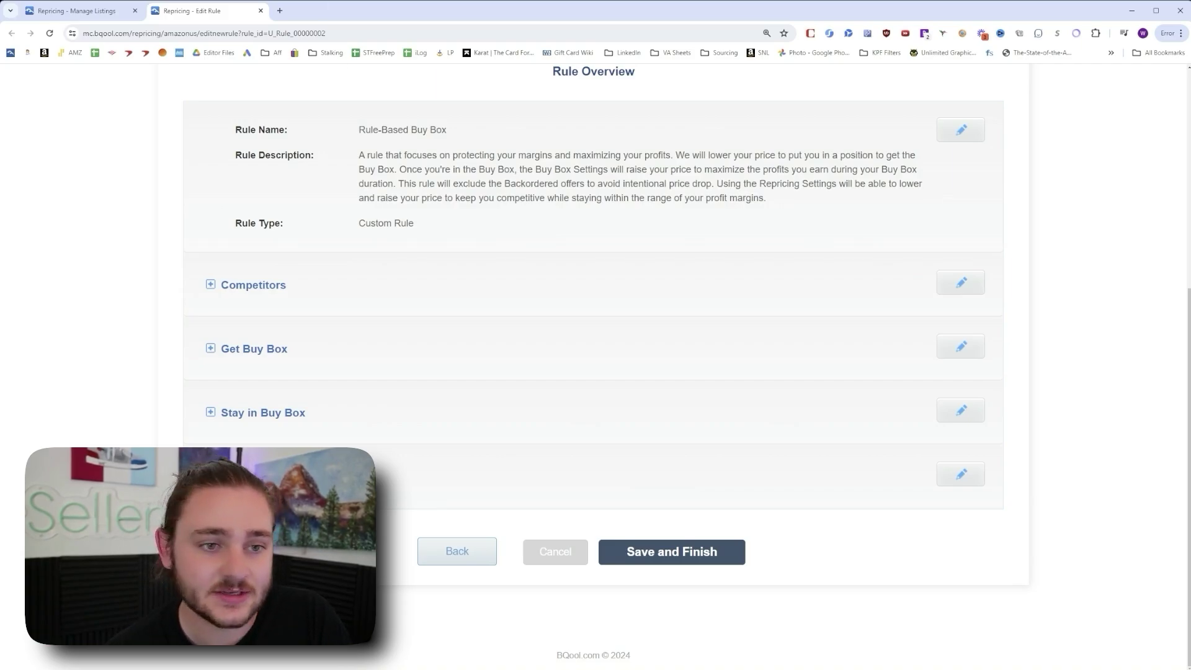
click(77, 10)
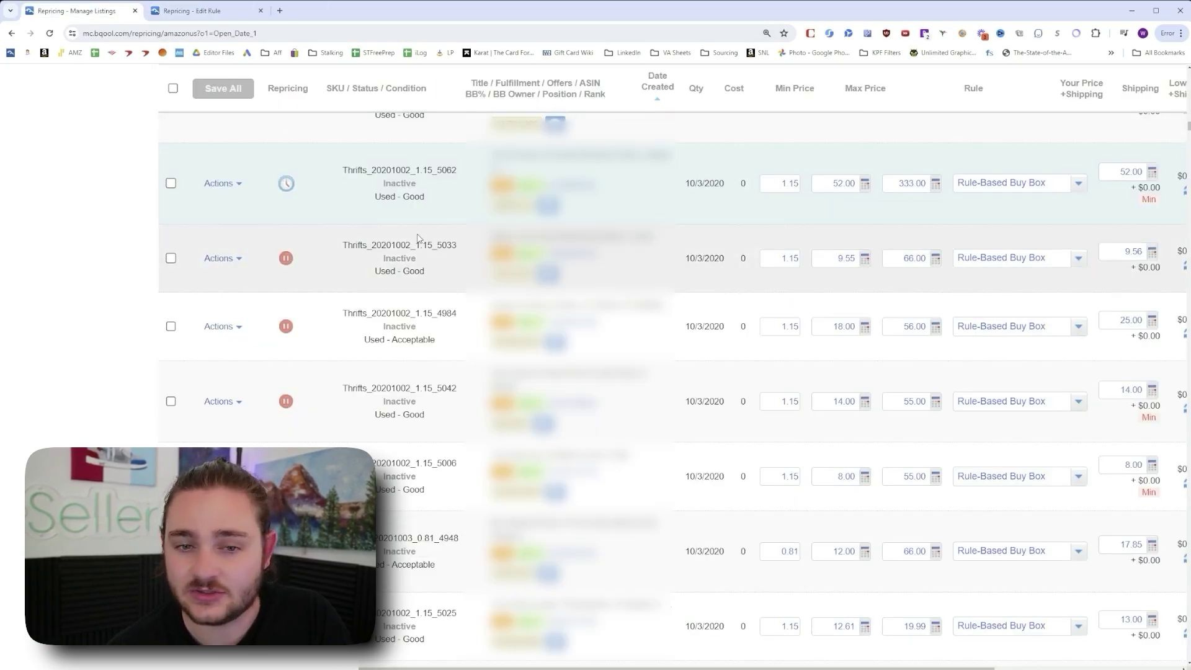